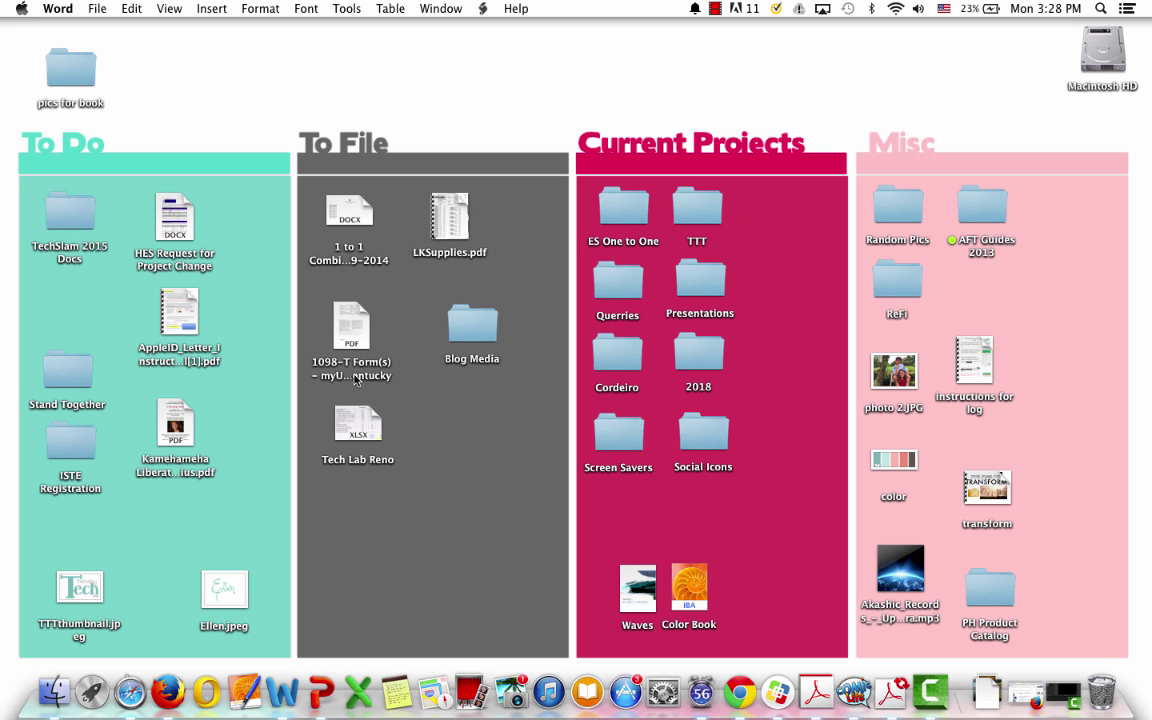
- Launch iBooks Author from the previous page of Launchpad
{"action": "left_click", "coordinate": [92, 692]}
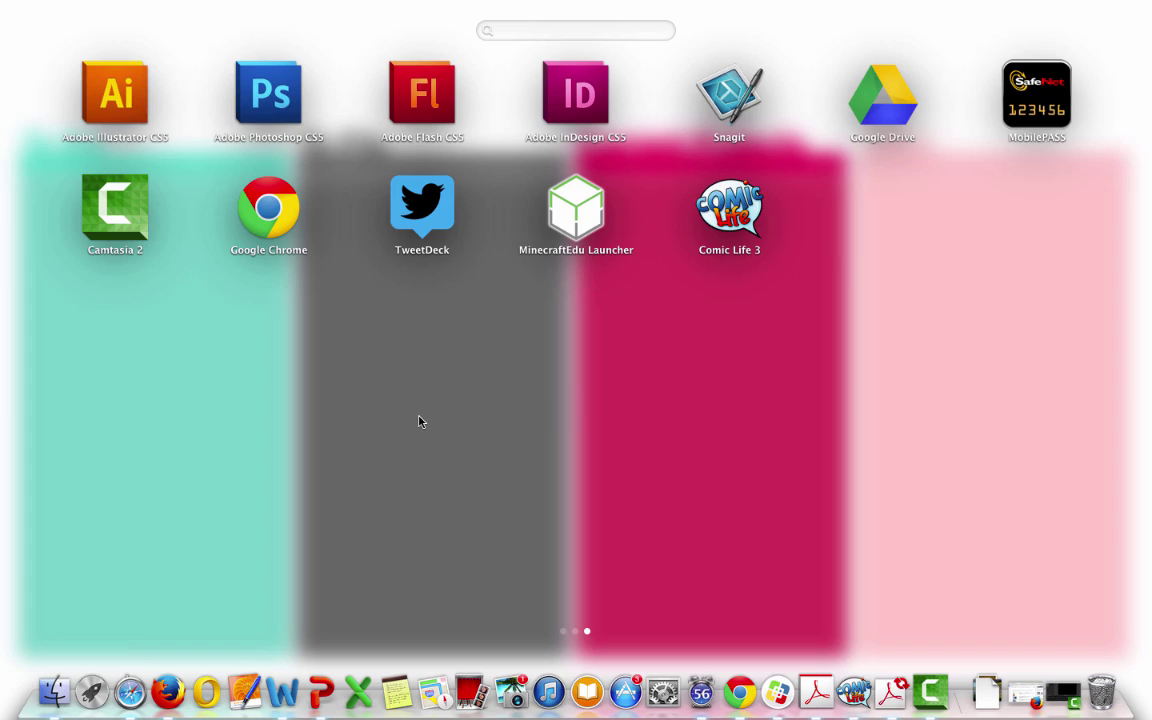
{"action": "scroll", "coordinate": [419, 419], "scroll_direction": "left", "scroll_amount": 5}
{"action": "left_click", "coordinate": [412, 200]}
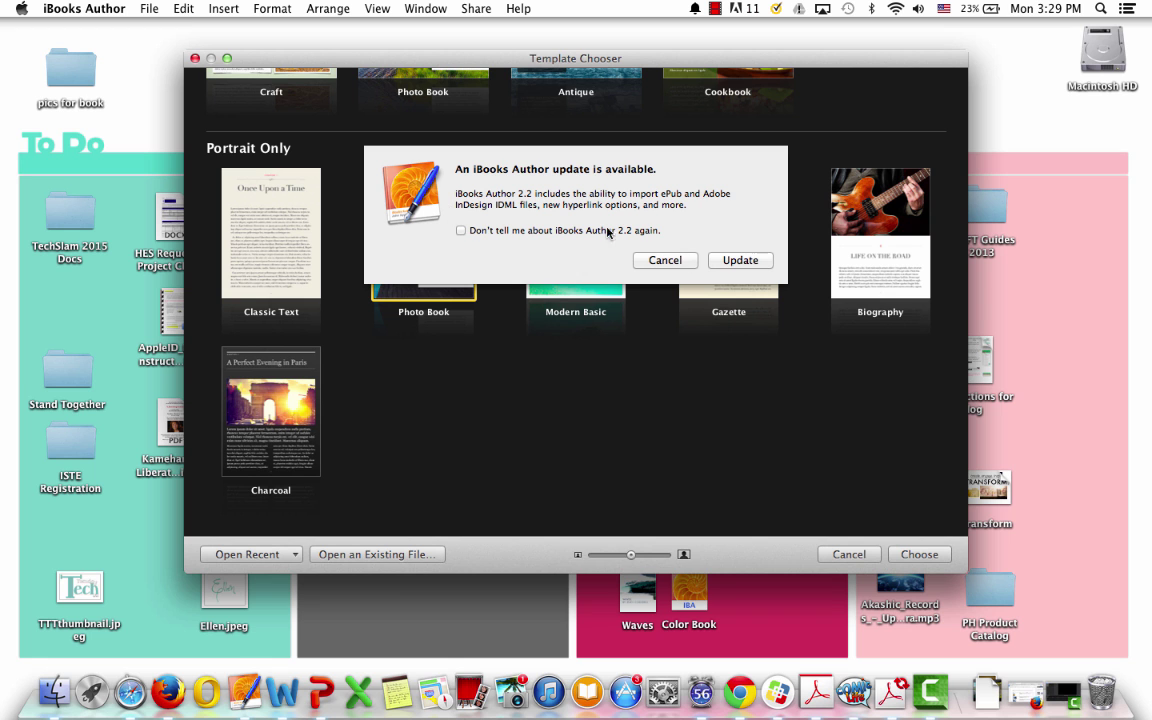
- Decline the update and create a book from the Portrait Only Photo Book template
{"action": "left_click", "coordinate": [665, 260]}
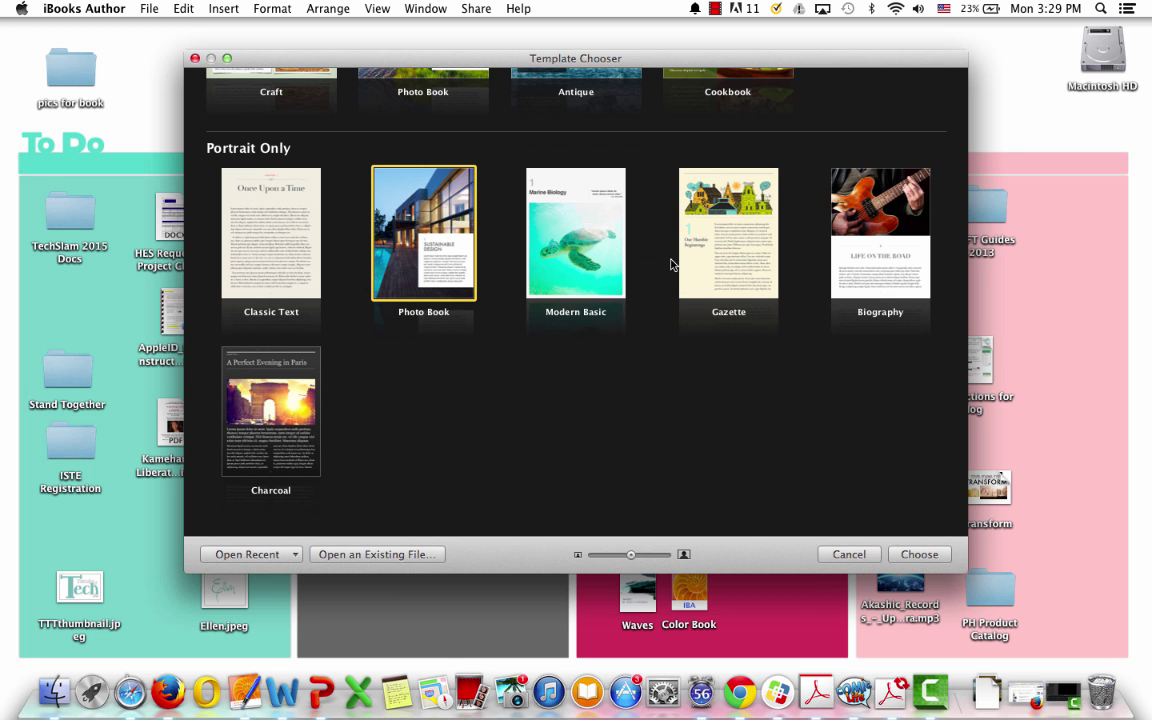
{"action": "scroll", "coordinate": [563, 340], "scroll_direction": "up", "scroll_amount": 5}
{"action": "scroll", "coordinate": [563, 342], "scroll_direction": "up", "scroll_amount": 1}
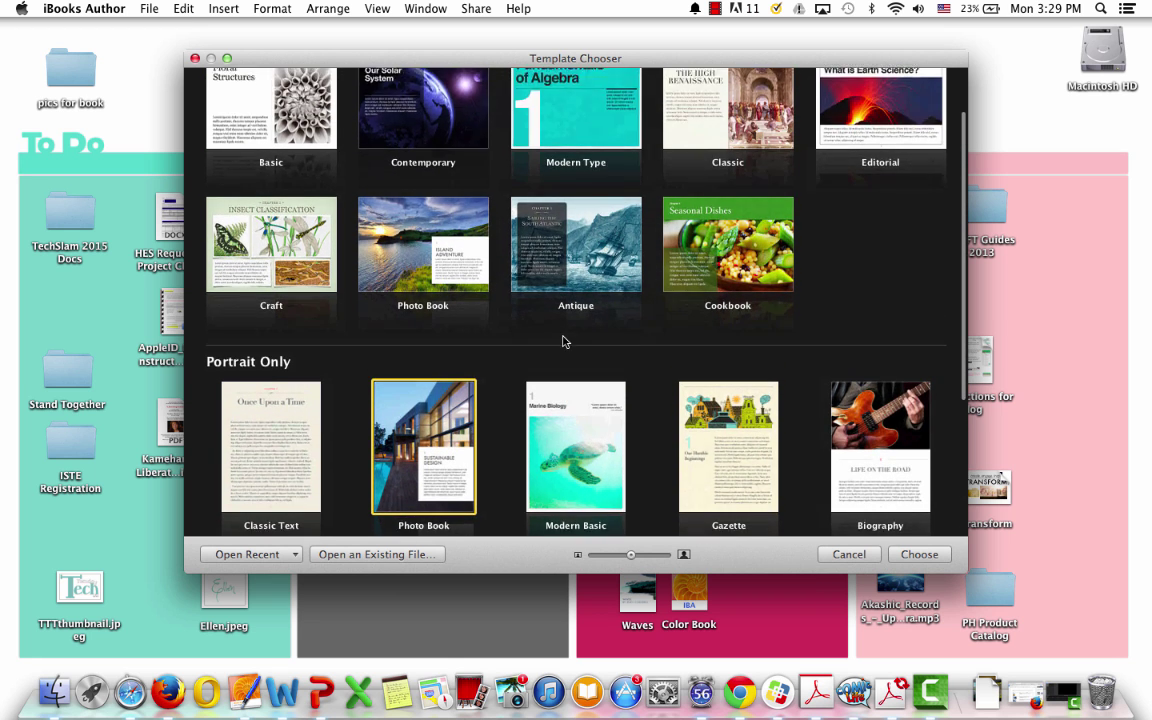
{"action": "scroll", "coordinate": [563, 342], "scroll_direction": "down", "scroll_amount": 3}
{"action": "scroll", "coordinate": [563, 342], "scroll_direction": "up", "scroll_amount": 2}
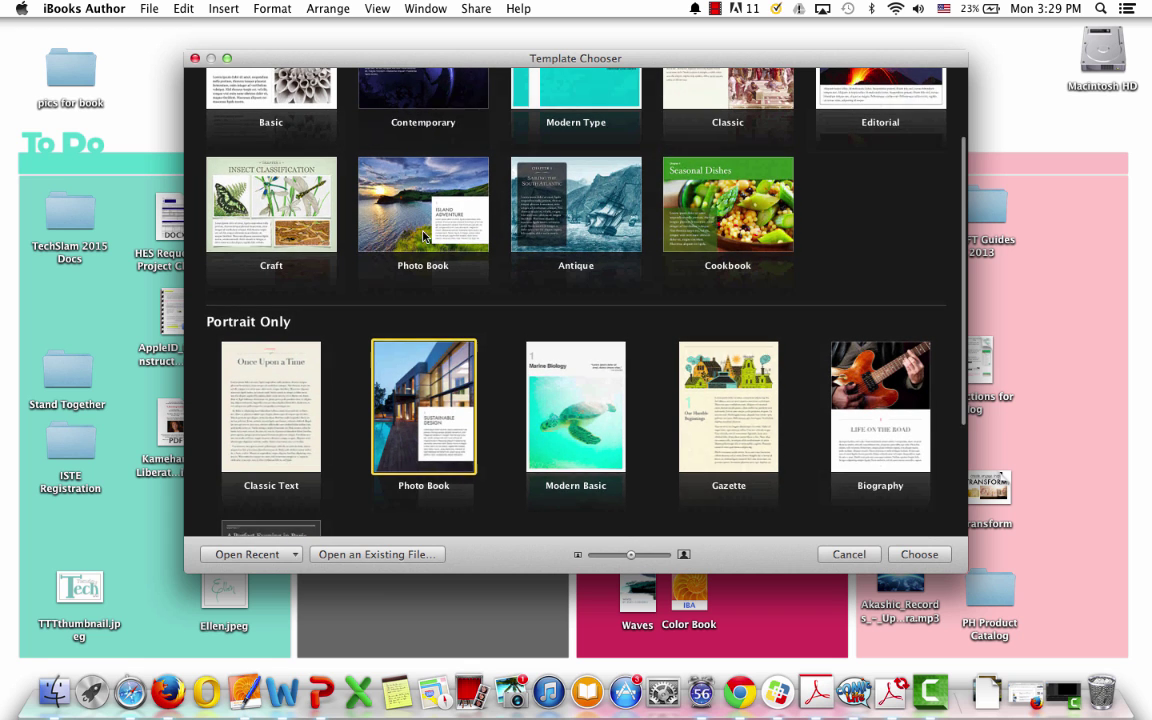
{"action": "scroll", "coordinate": [400, 235], "scroll_direction": "up", "scroll_amount": 3}
{"action": "scroll", "coordinate": [403, 299], "scroll_direction": "down", "scroll_amount": 3}
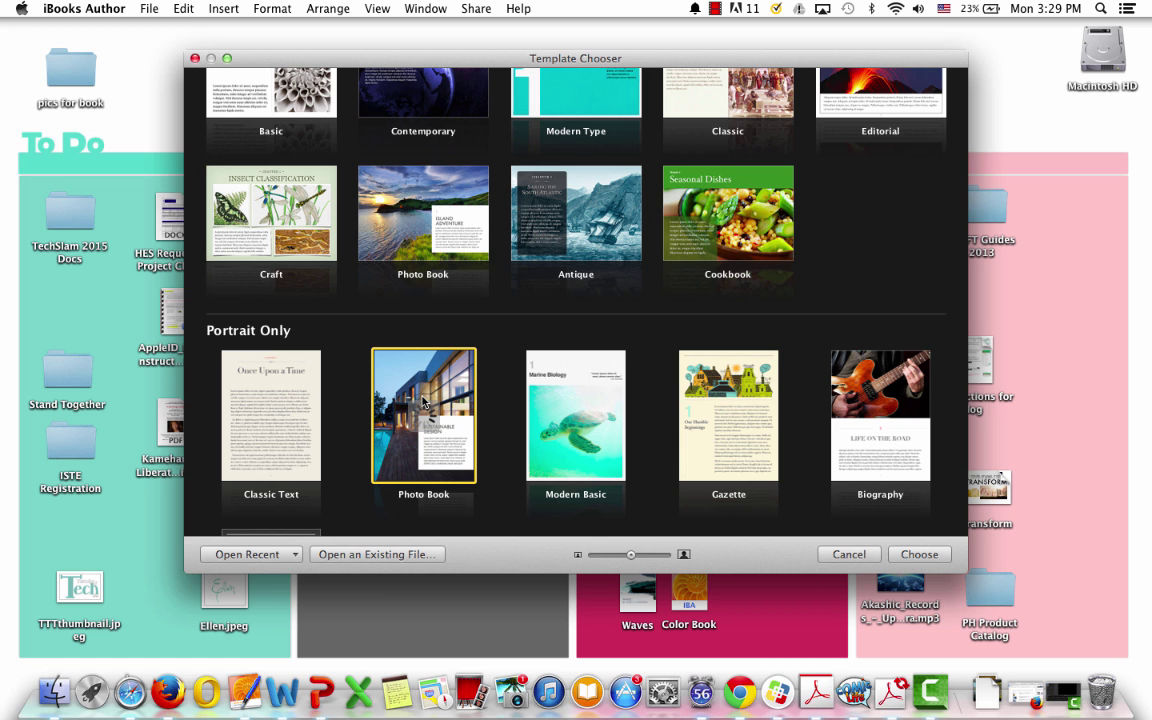
{"action": "double_click", "coordinate": [423, 400]}
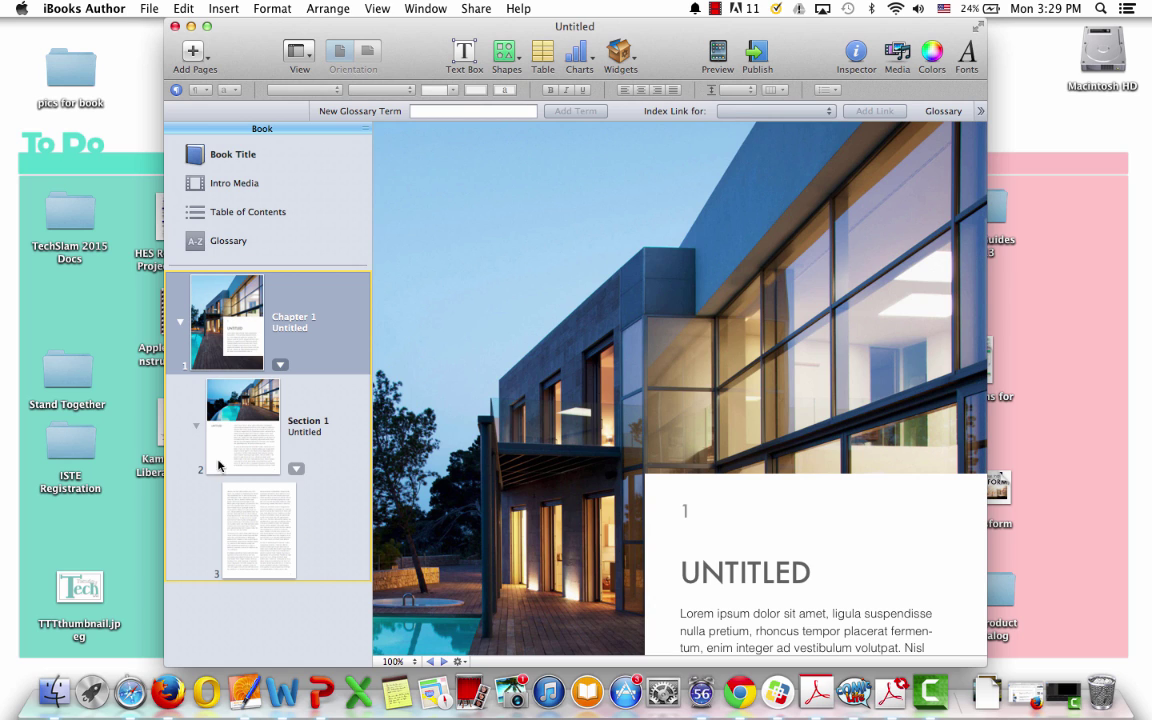
- Delete Chapter 1 along with its three pages
{"action": "mouse_move", "coordinate": [246, 556]}
{"action": "key", "text": "Delete"}
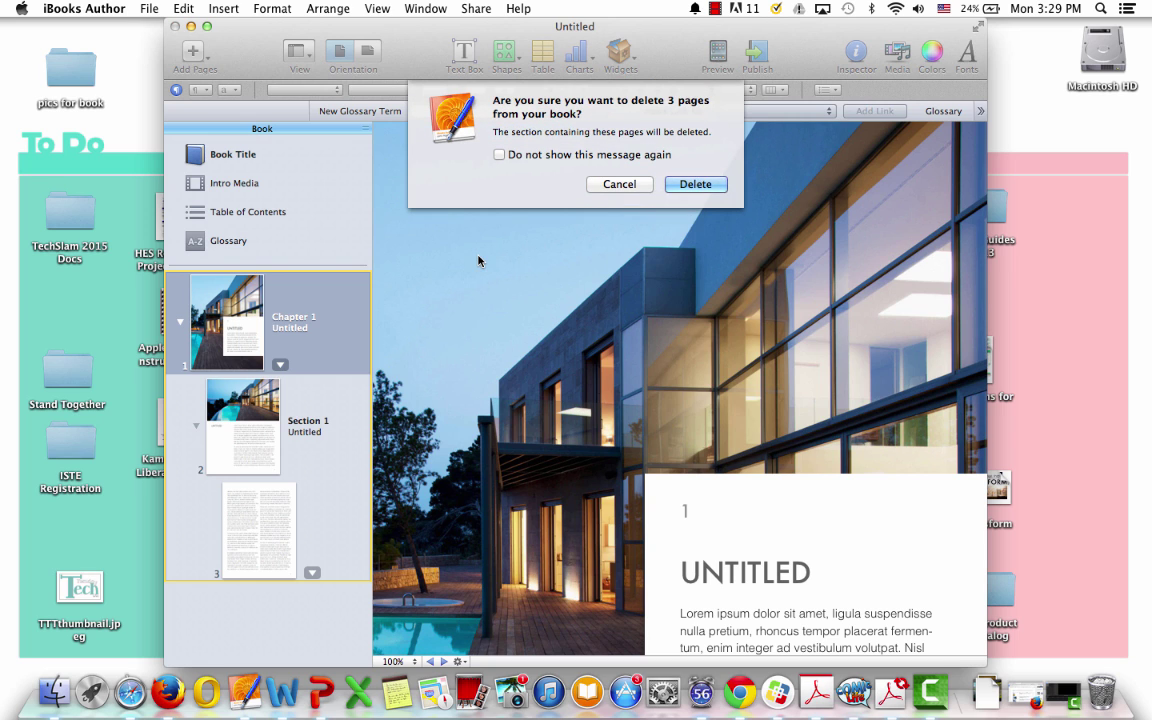
{"action": "left_click", "coordinate": [695, 184]}
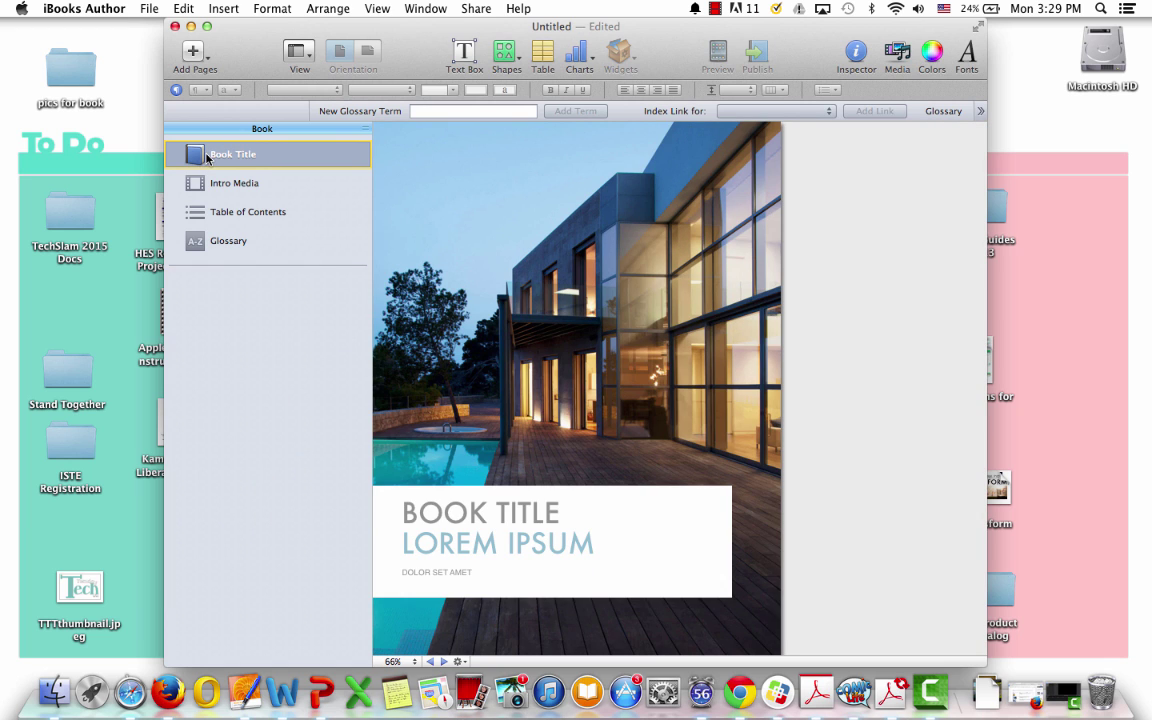
- Drag Cover.jpg from the 'pics for book' folder onto the title page photo
{"action": "left_click_drag", "start_coordinate": [237, 42], "coordinate": [380, 38]}
{"action": "left_click", "coordinate": [69, 81]}
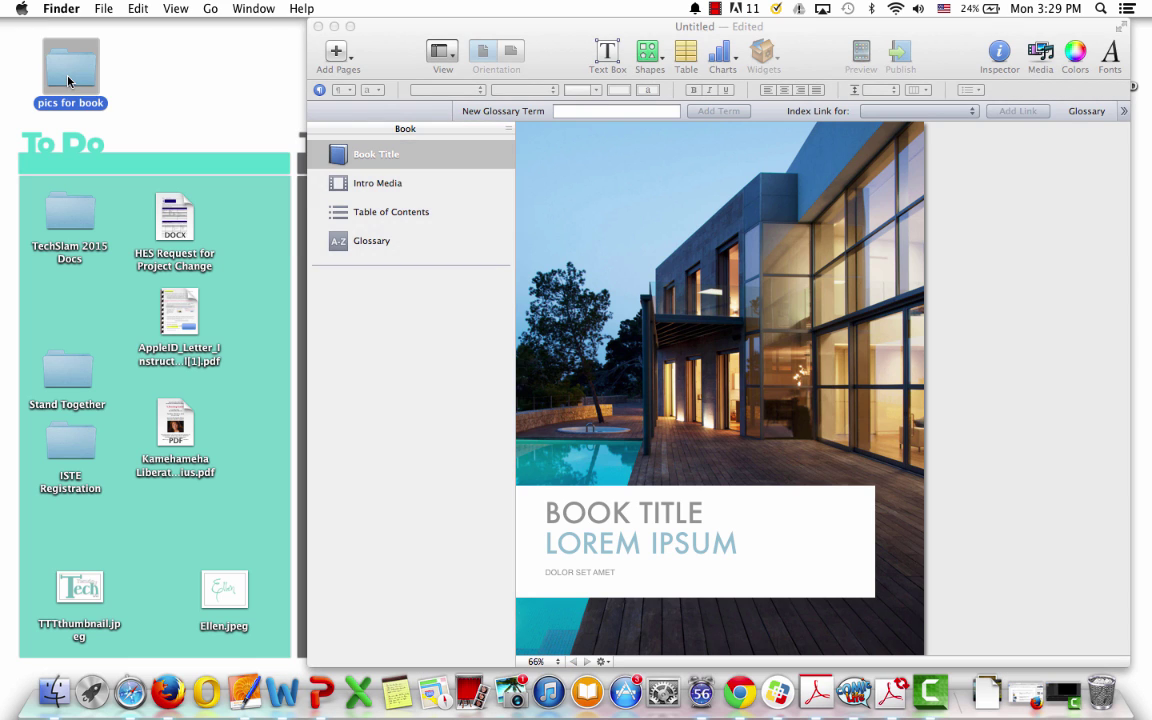
{"action": "double_click", "coordinate": [69, 81]}
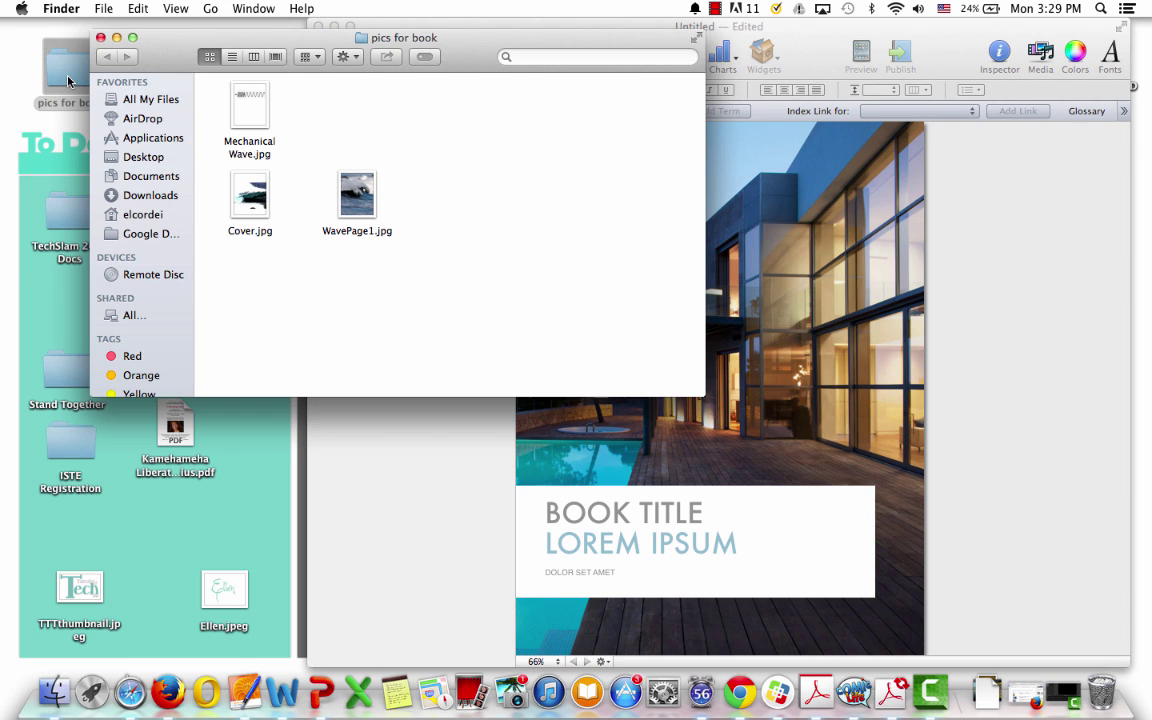
{"action": "left_click", "coordinate": [222, 170]}
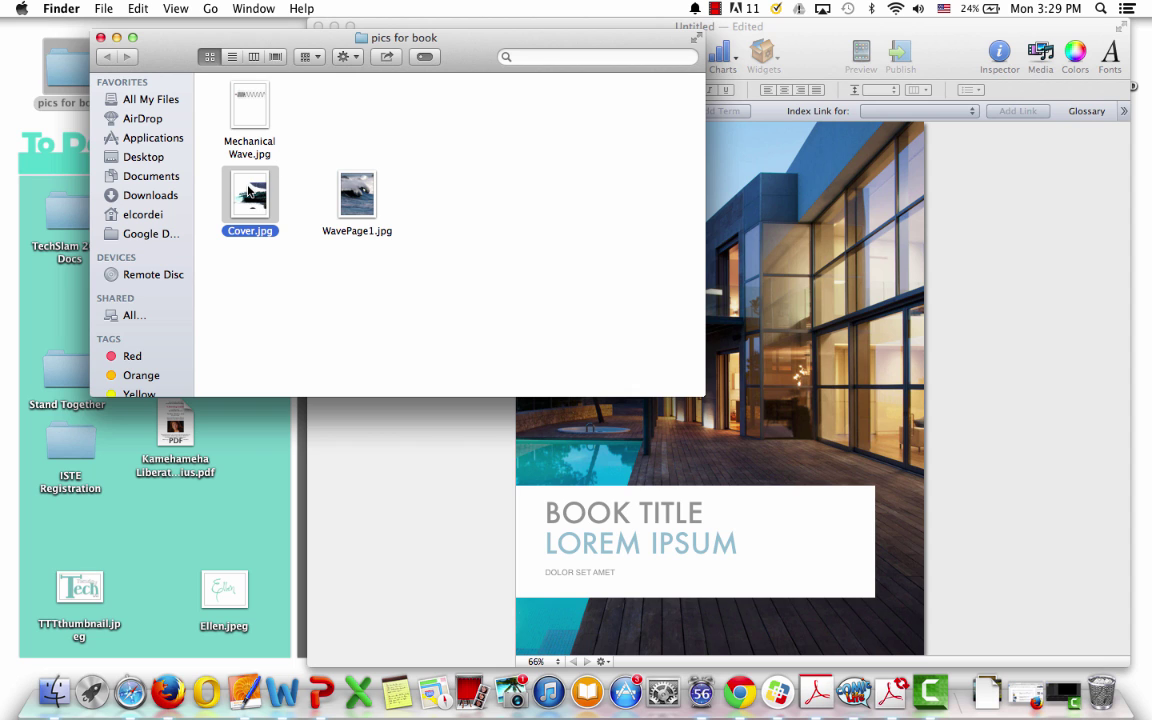
{"action": "left_click_drag", "start_coordinate": [249, 192], "coordinate": [800, 336]}
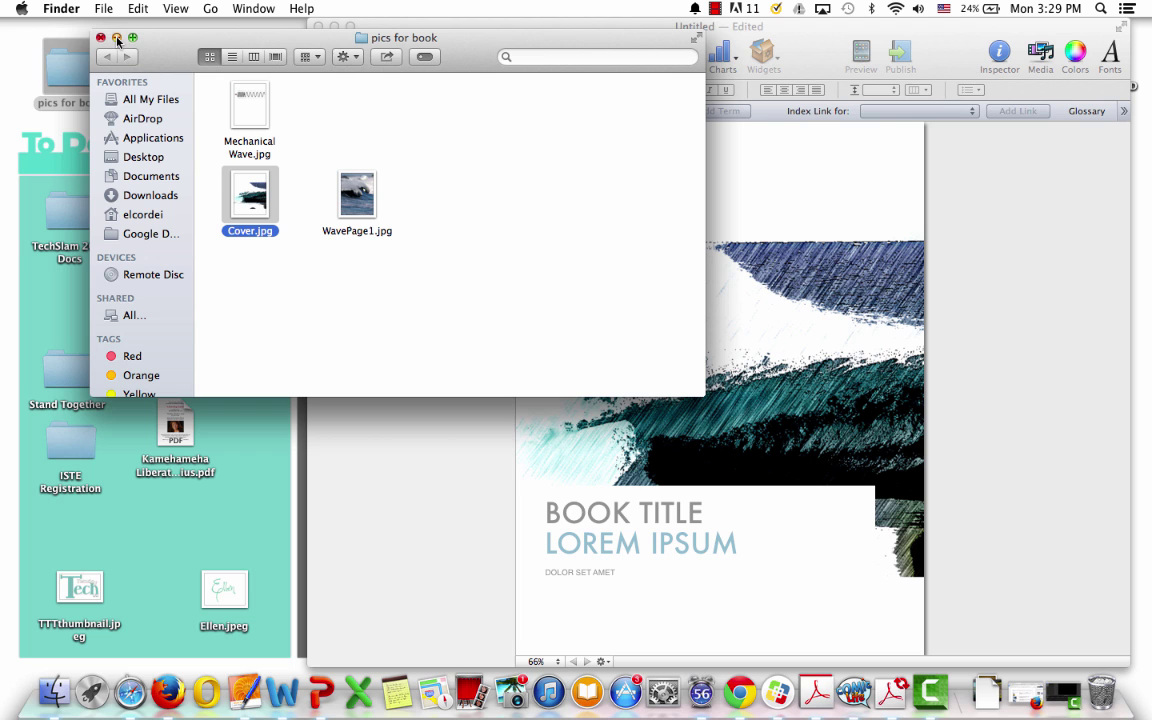
{"action": "left_click_drag", "start_coordinate": [123, 40], "coordinate": [36, 29]}
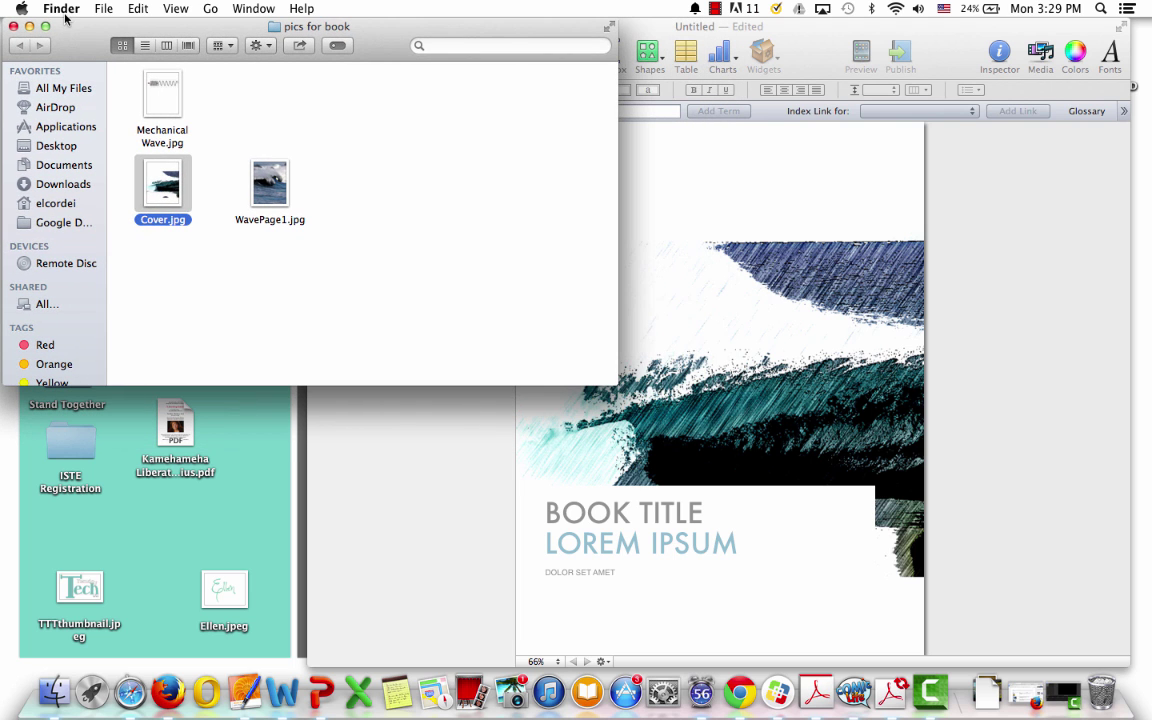
- Replace the BOOK TITLE placeholder with 'WAVES'
{"action": "left_click", "coordinate": [12, 27]}
{"action": "left_click", "coordinate": [653, 512]}
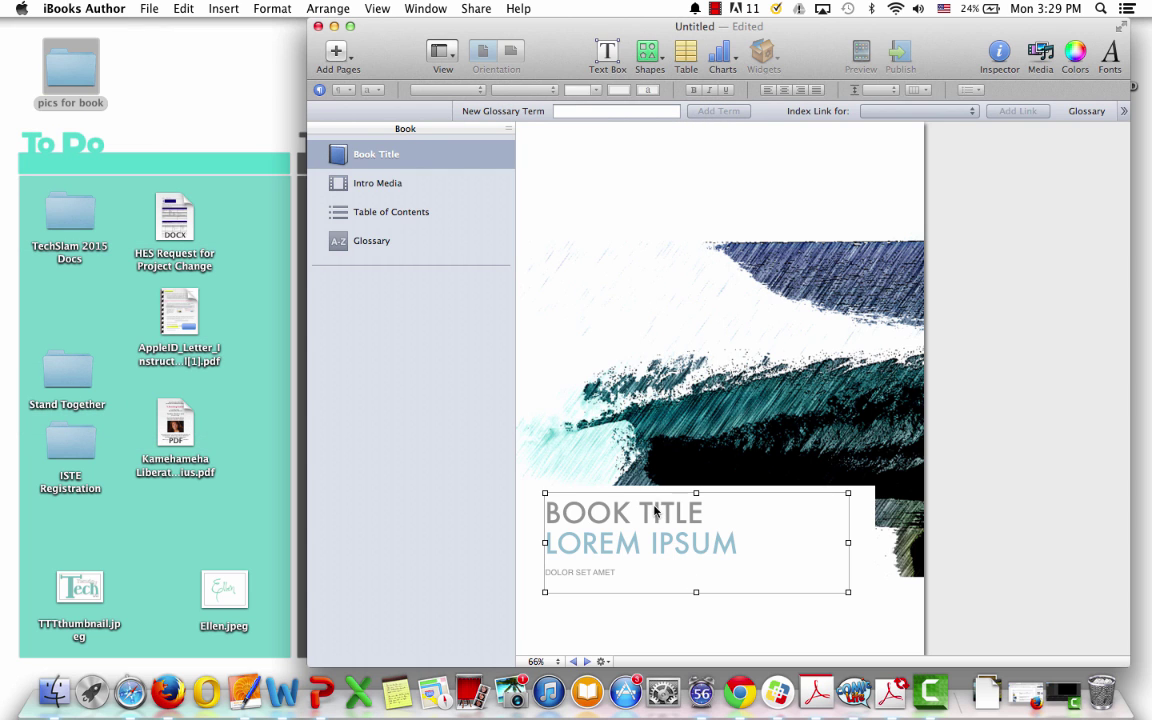
{"action": "double_click", "coordinate": [655, 510]}
{"action": "triple_click", "coordinate": [655, 510]}
{"action": "type", "text": "W"}
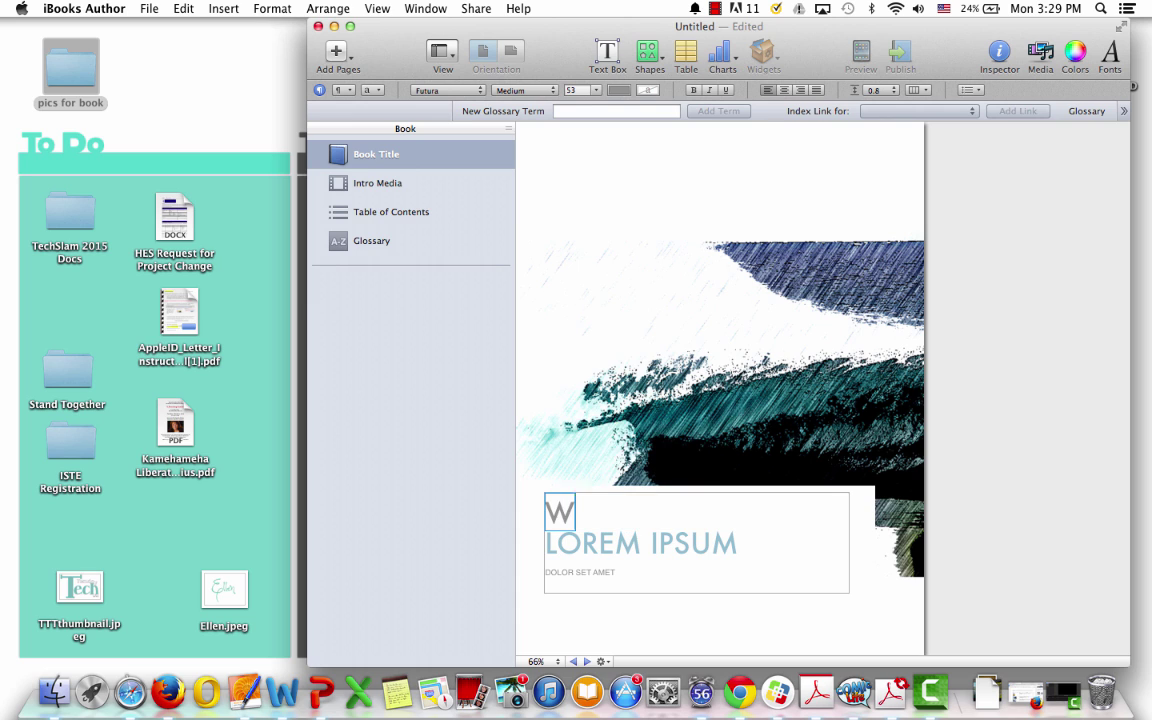
{"action": "type", "text": "AVES"}
- Replace the LOREM IPSUM subtitle with a 'BY:' byline naming the author, and delete DOLOR SET AMET
{"action": "triple_click", "coordinate": [668, 545]}
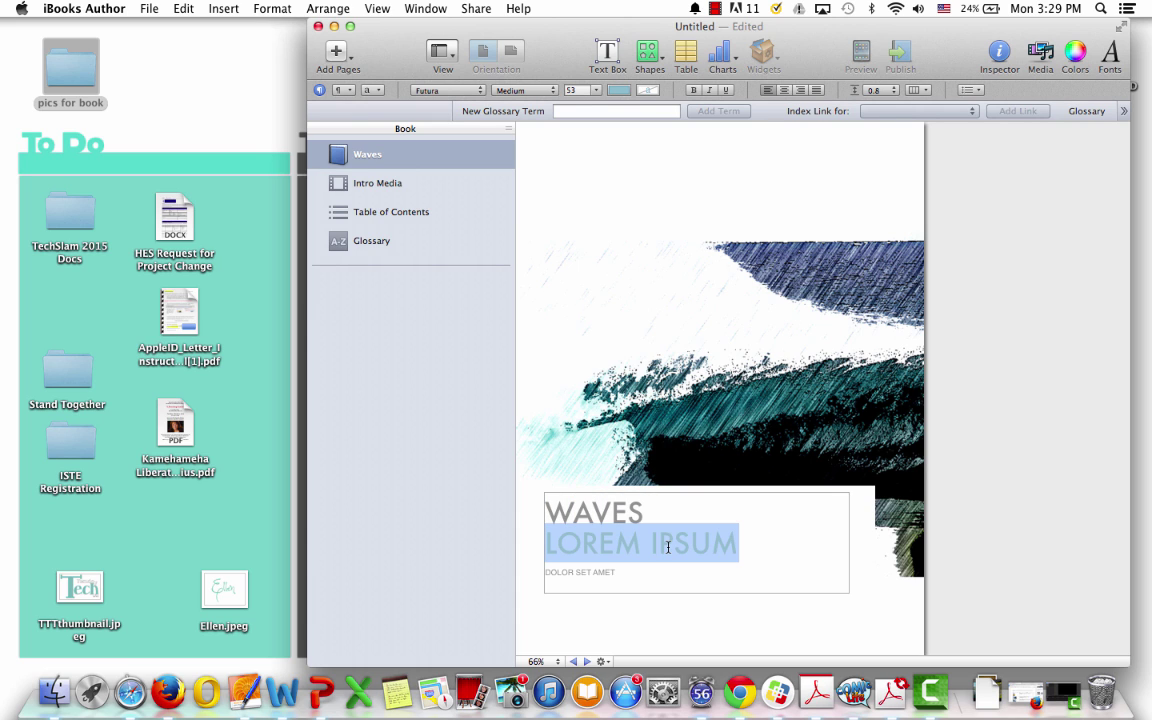
{"action": "type", "text": "BY: ELLE"}
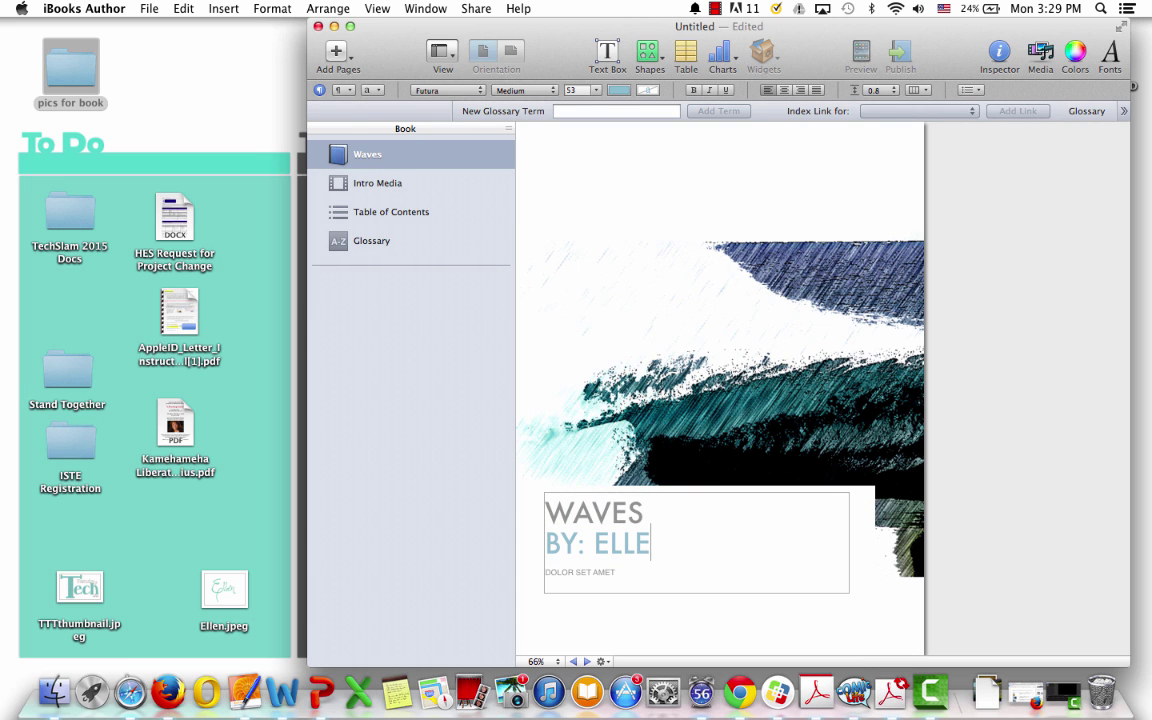
{"action": "type", "text": "N CORDEIRO"}
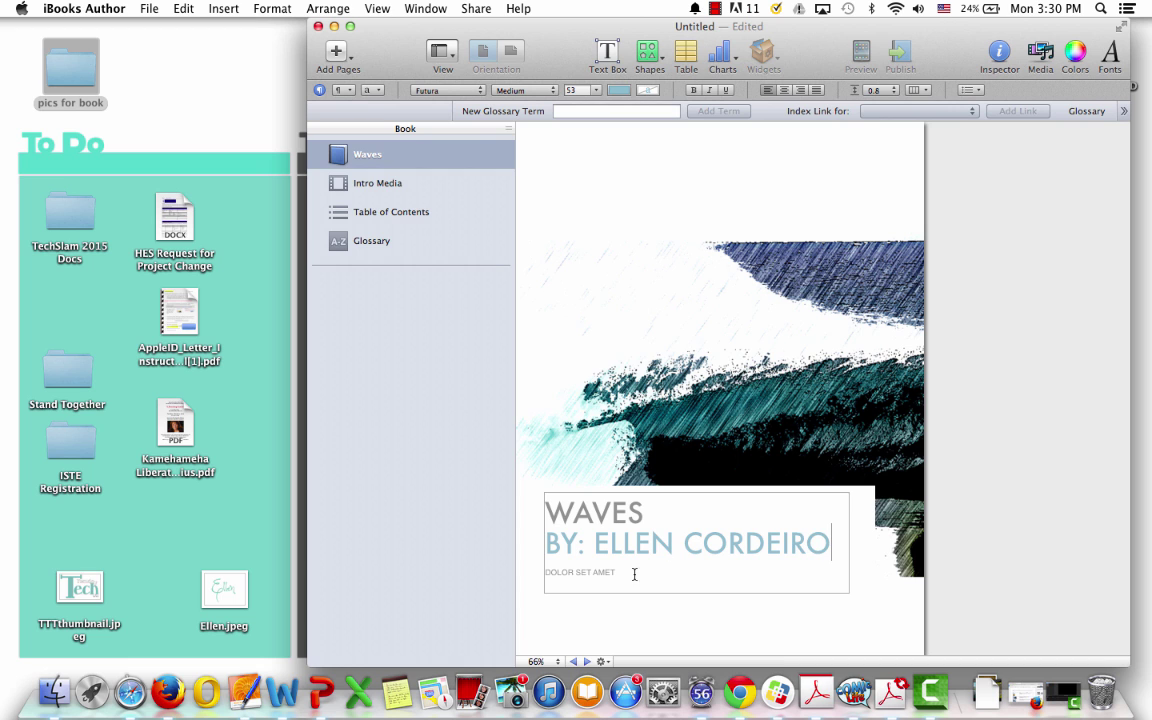
{"action": "triple_click", "coordinate": [633, 574]}
{"action": "key", "text": "BackSpace"}
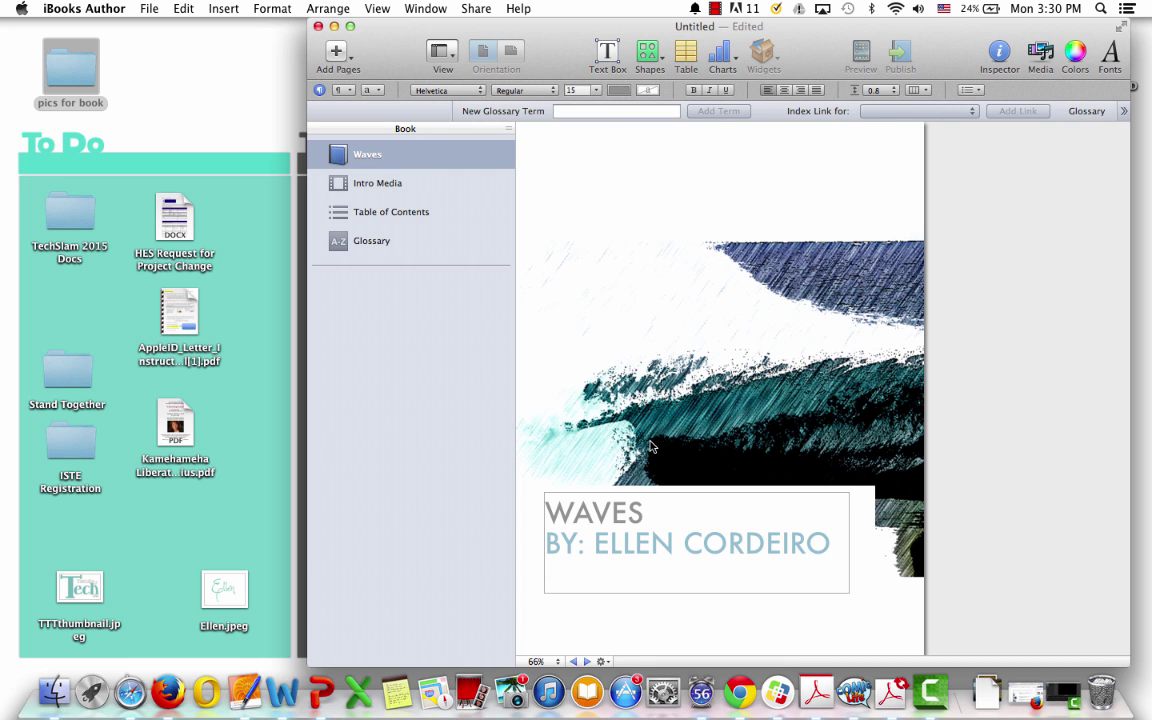
- Move the cover wave image higher on the title page
{"action": "left_click", "coordinate": [711, 325]}
{"action": "left_click_drag", "start_coordinate": [711, 347], "coordinate": [709, 291]}
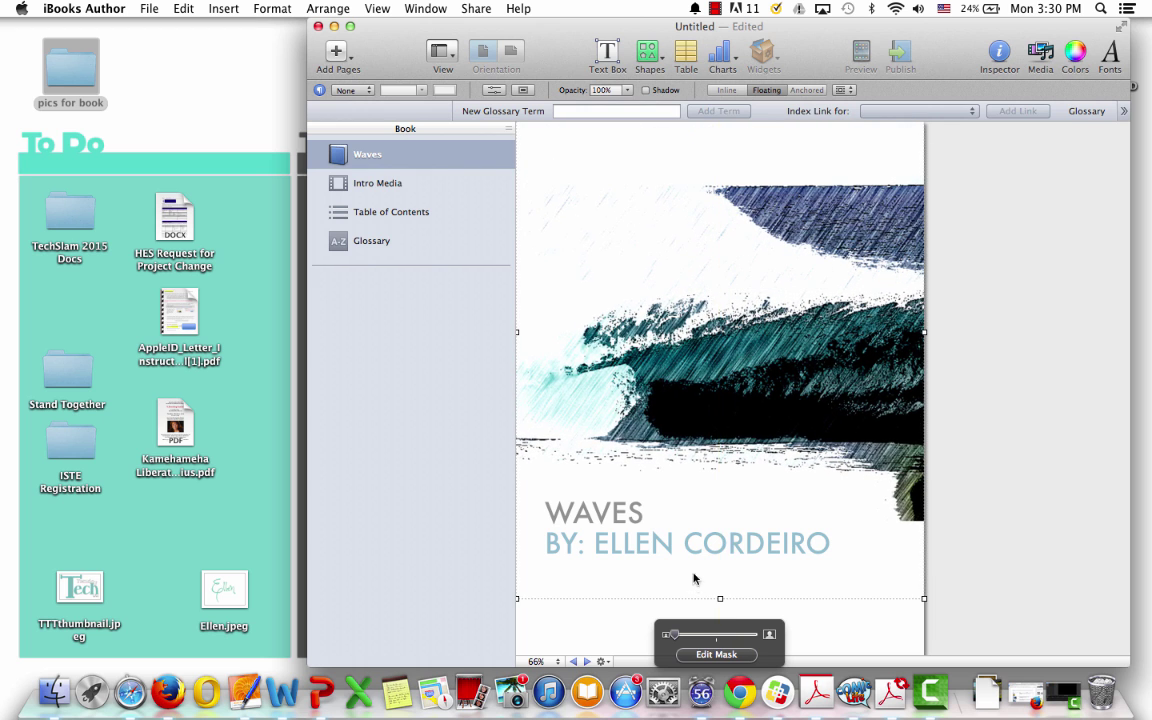
{"action": "mouse_move", "coordinate": [675, 636]}
{"action": "left_mouse_down"}
{"action": "mouse_move", "coordinate": [764, 634]}
{"action": "mouse_move", "coordinate": [668, 641]}
{"action": "left_mouse_up"}
{"action": "left_click", "coordinate": [599, 617]}
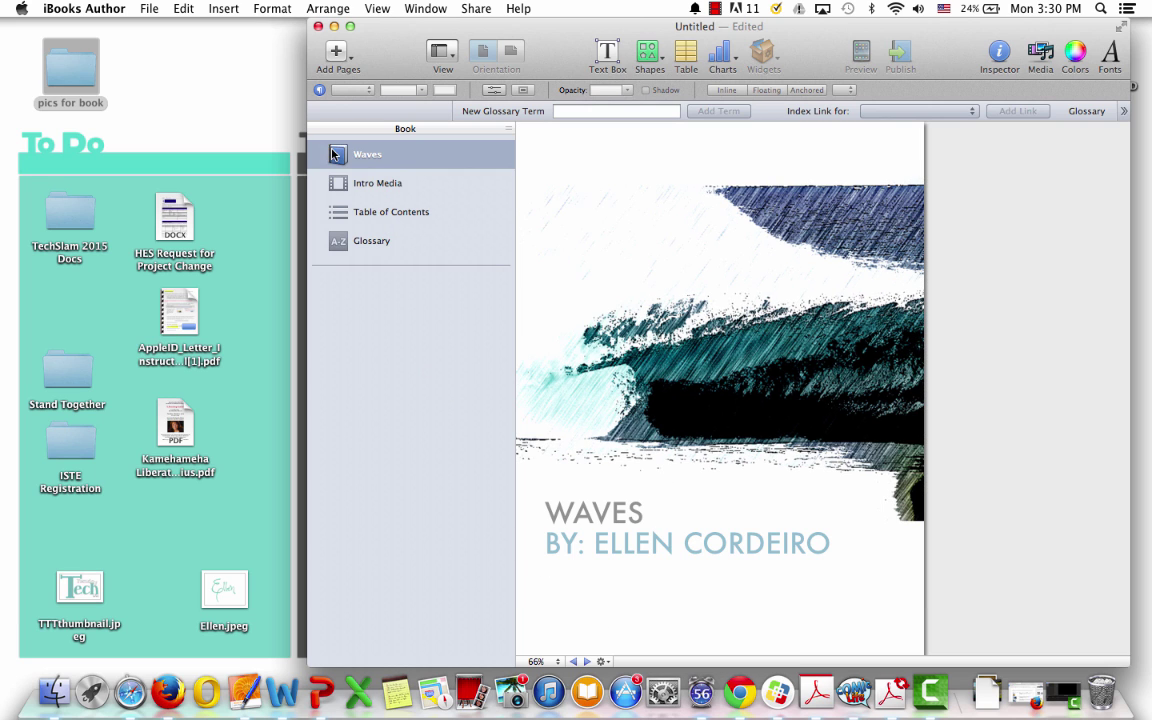
- Add a new Dedication section page from Add Pages
{"action": "left_click", "coordinate": [336, 51]}
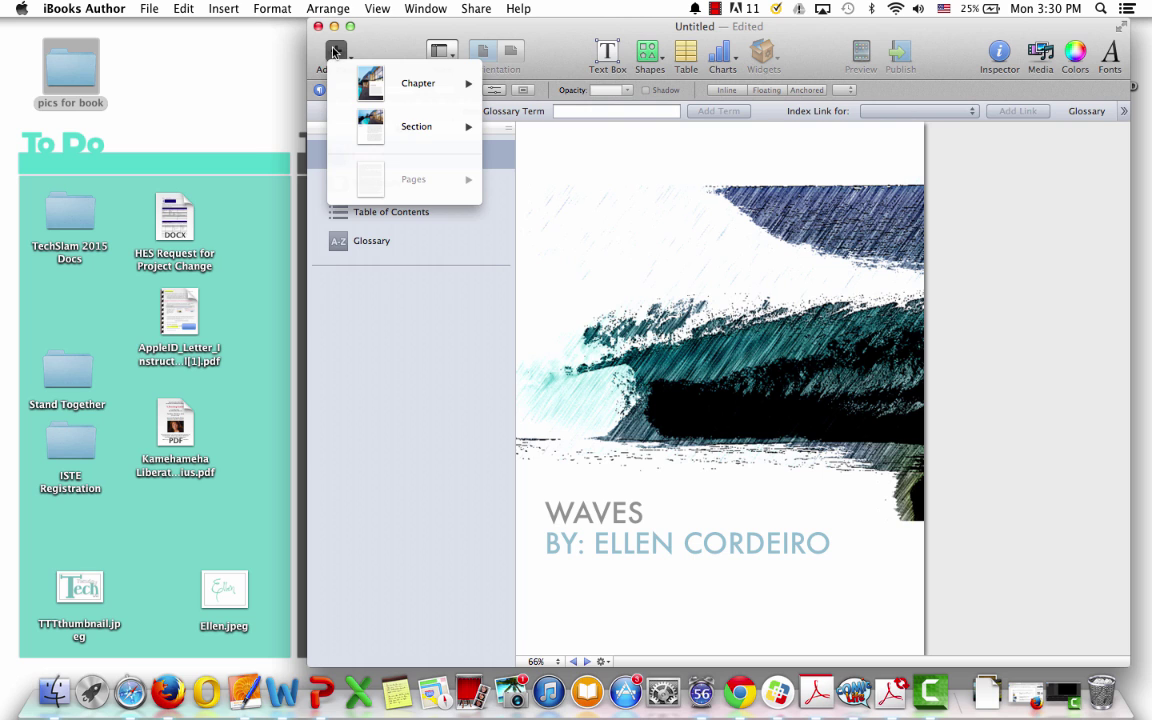
{"action": "mouse_move", "coordinate": [354, 126]}
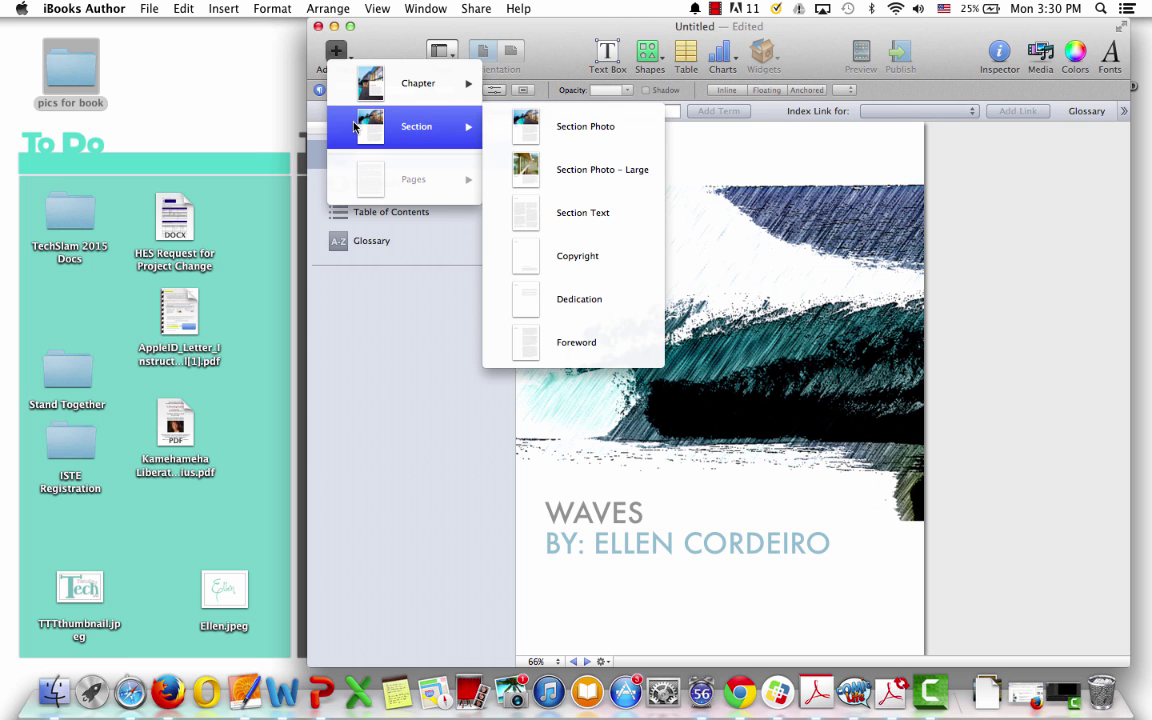
{"action": "left_click", "coordinate": [513, 298]}
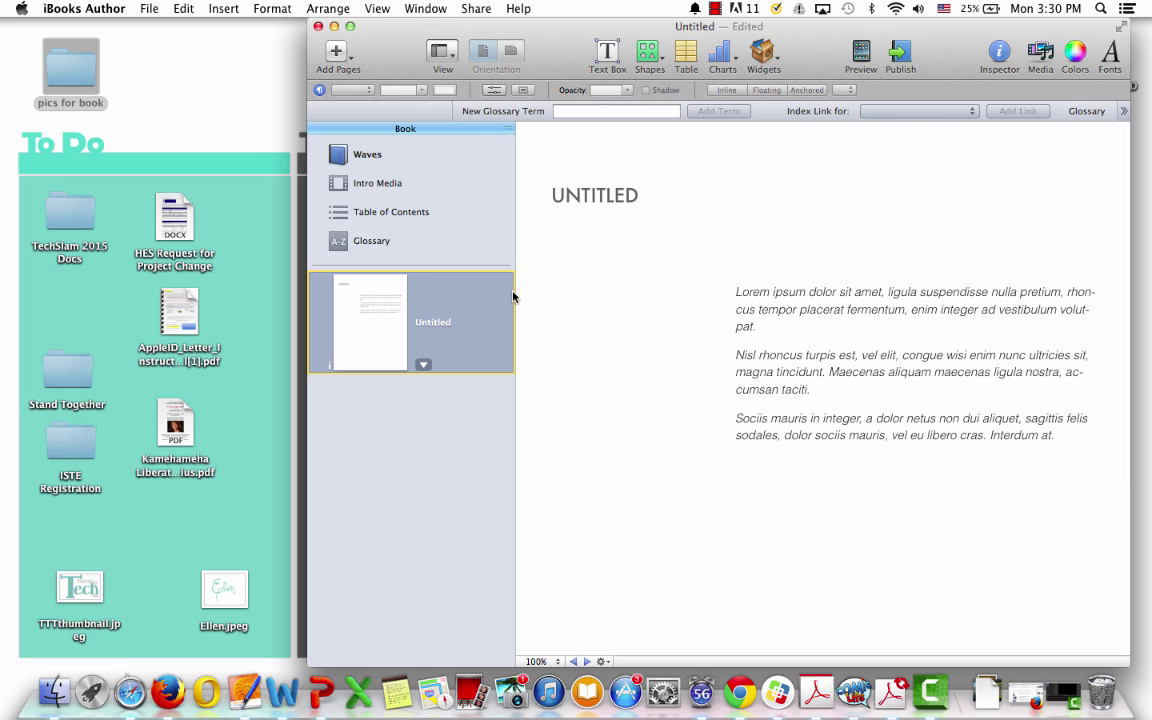
- Replace the UNTITLED heading with 'WAVES' and a second 'BY:' line giving the author's name
{"action": "left_click", "coordinate": [598, 193]}
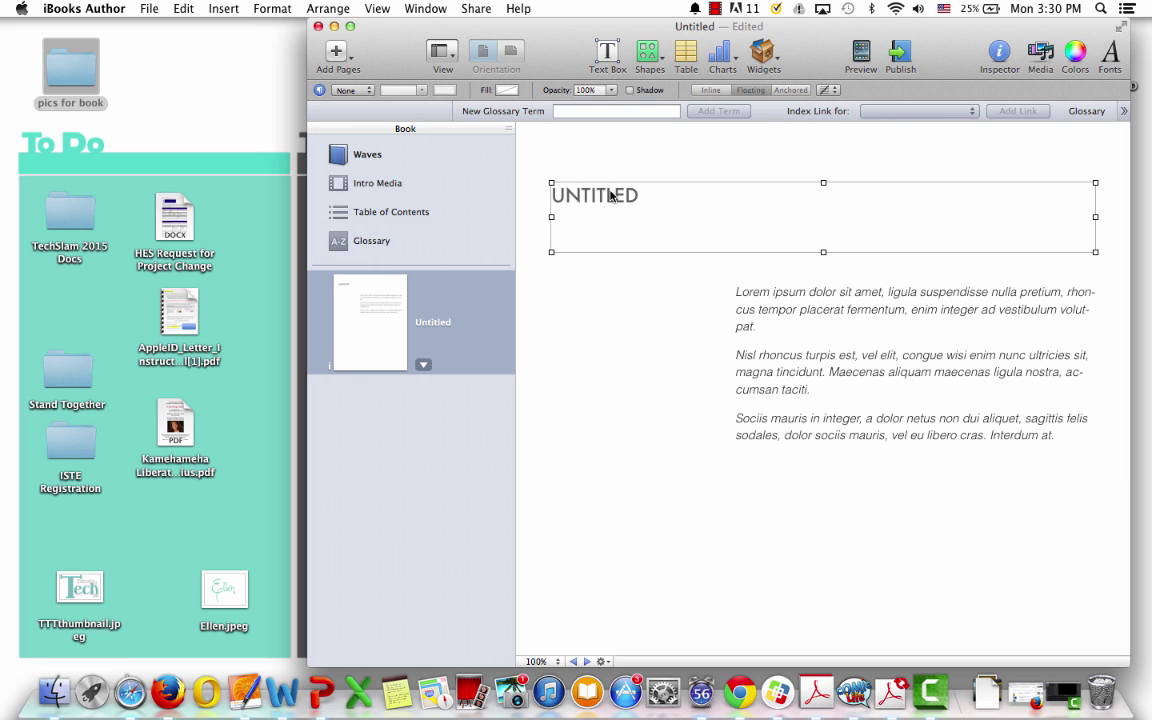
{"action": "left_click", "coordinate": [621, 195]}
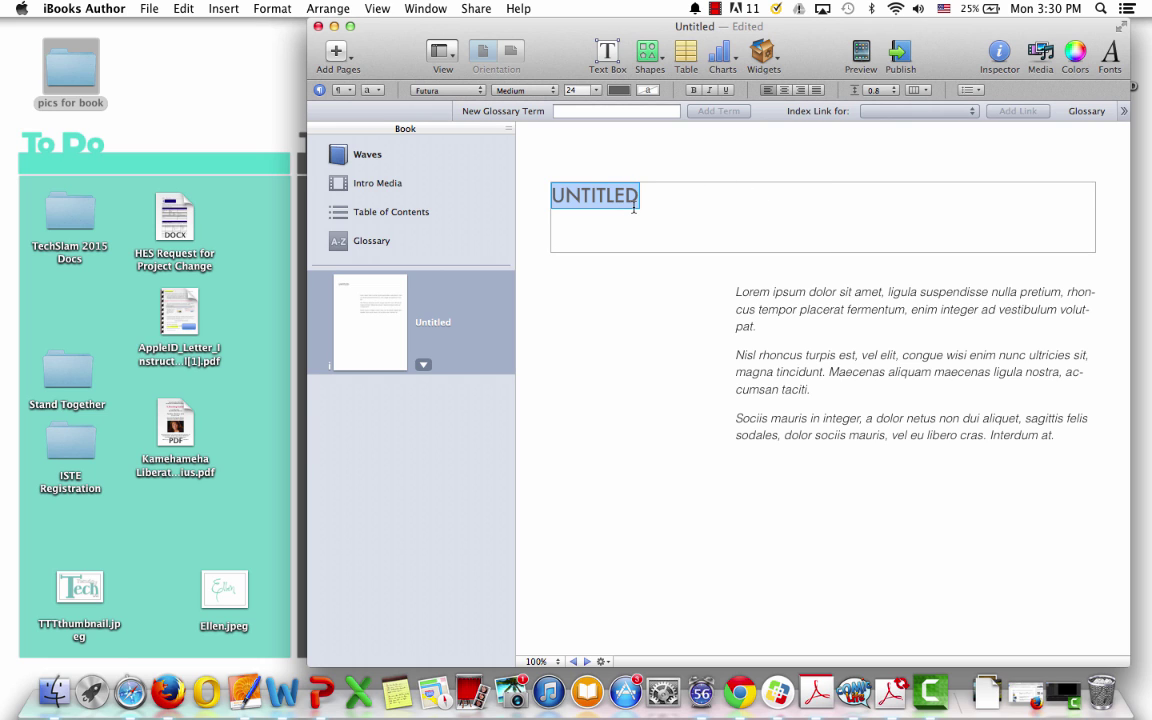
{"action": "type", "text": "WAVE"}
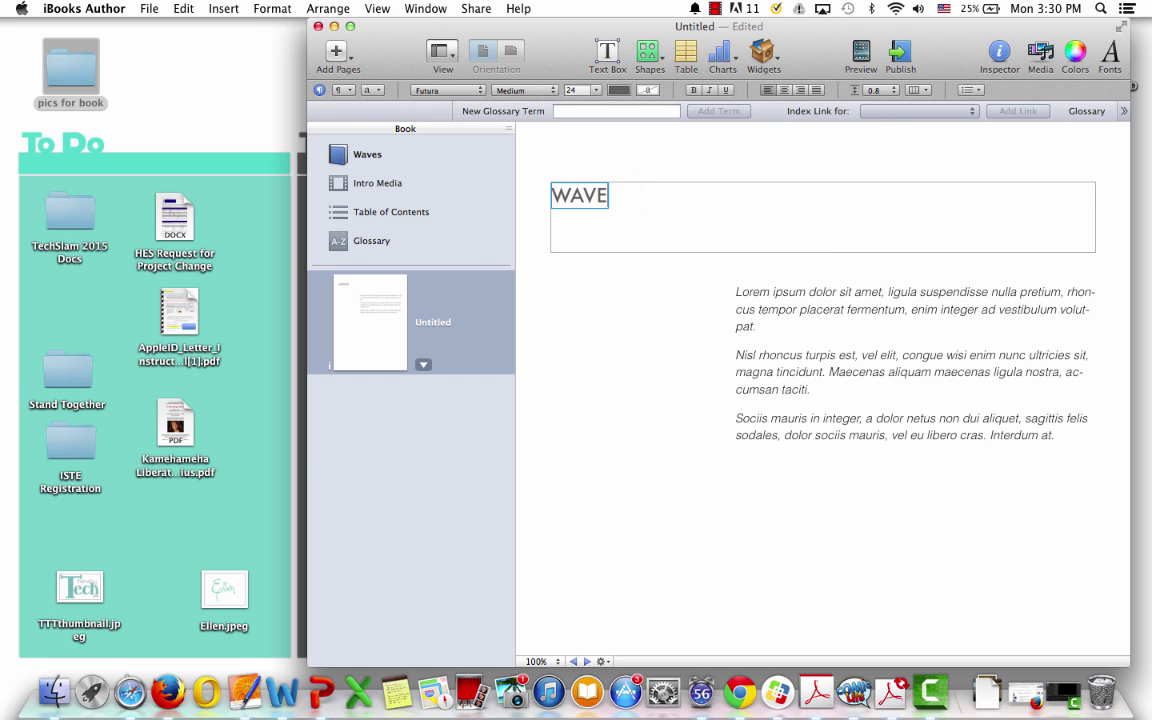
{"action": "type", "text": "SB"}
{"action": "key", "text": "BackSpace"}
{"action": "key", "text": "Return"}
{"action": "type", "text": "BY: ELL"}
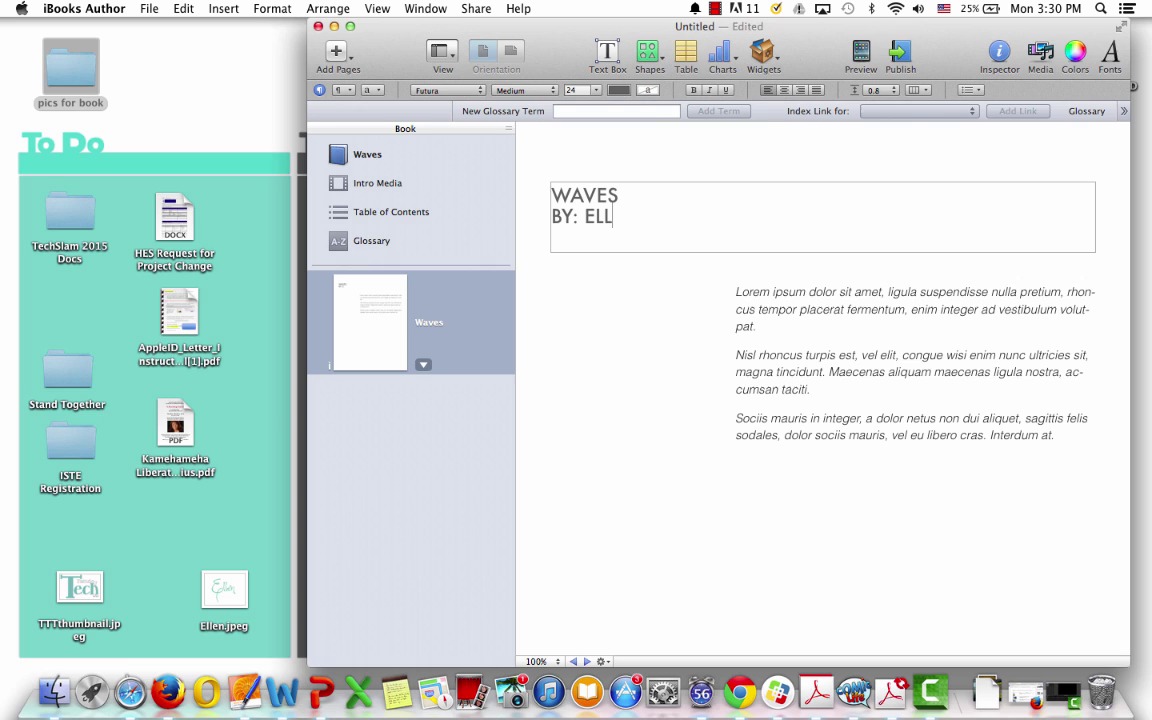
{"action": "type", "text": "EN CORDEIRO"}
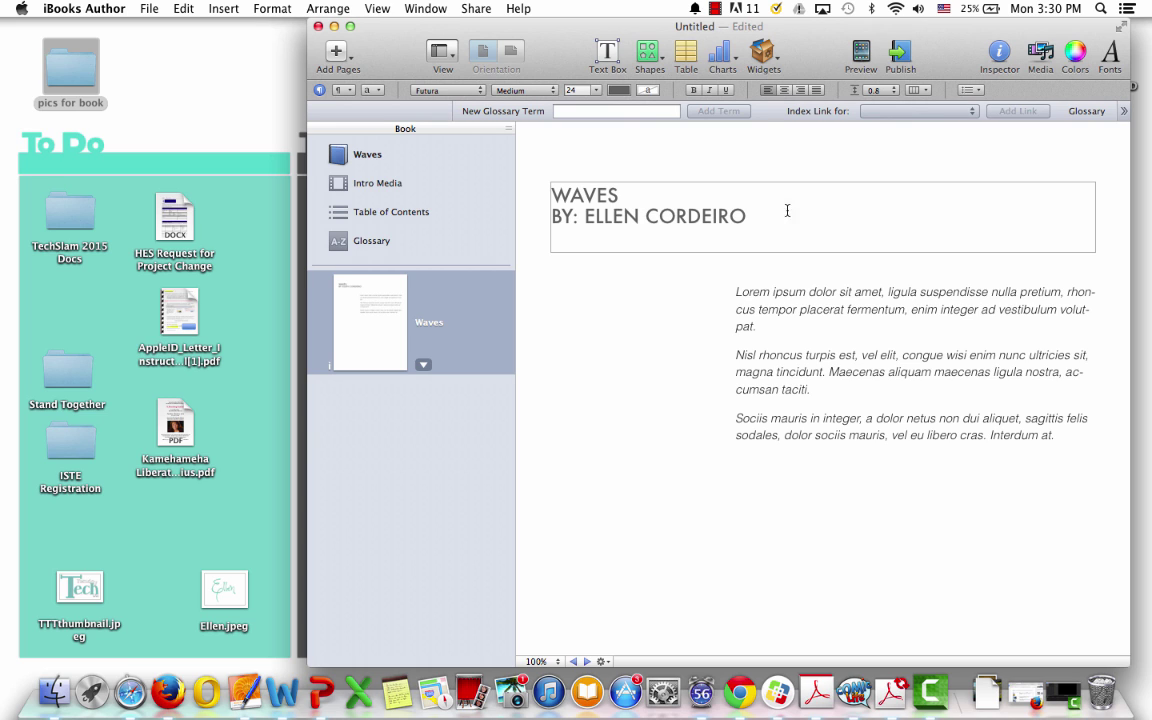
- Set the byline under WAVES to 17 pt
{"action": "left_click_drag", "start_coordinate": [762, 217], "coordinate": [547, 222]}
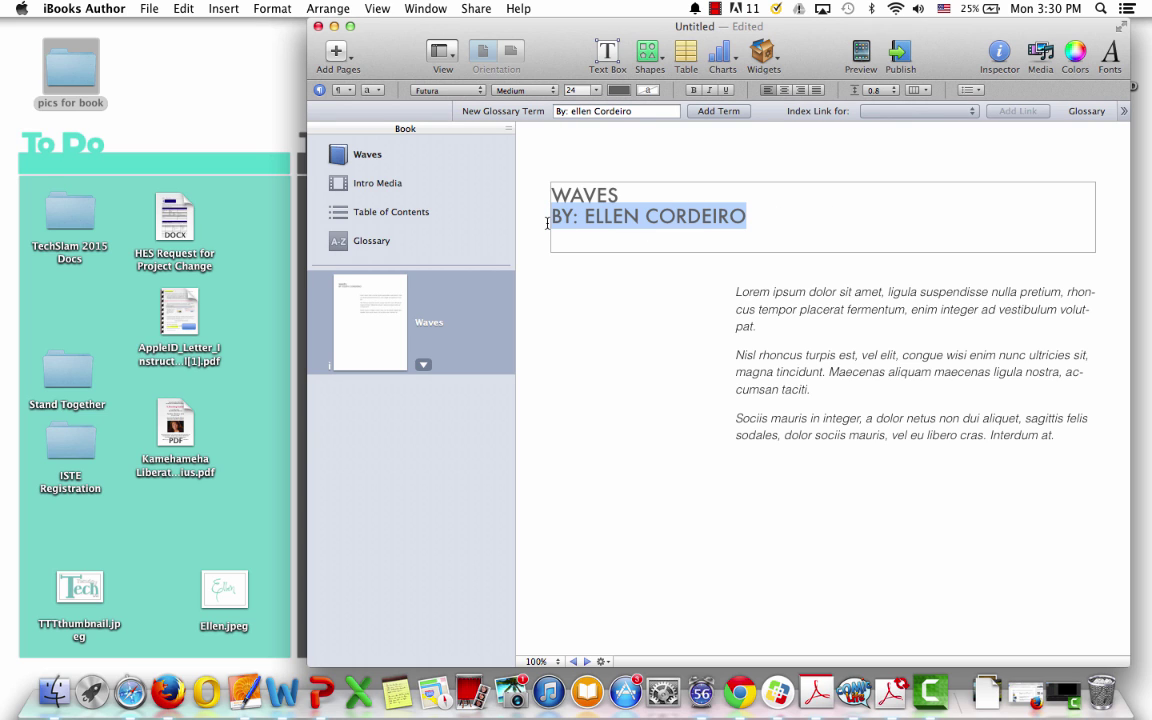
{"action": "left_click", "coordinate": [594, 91]}
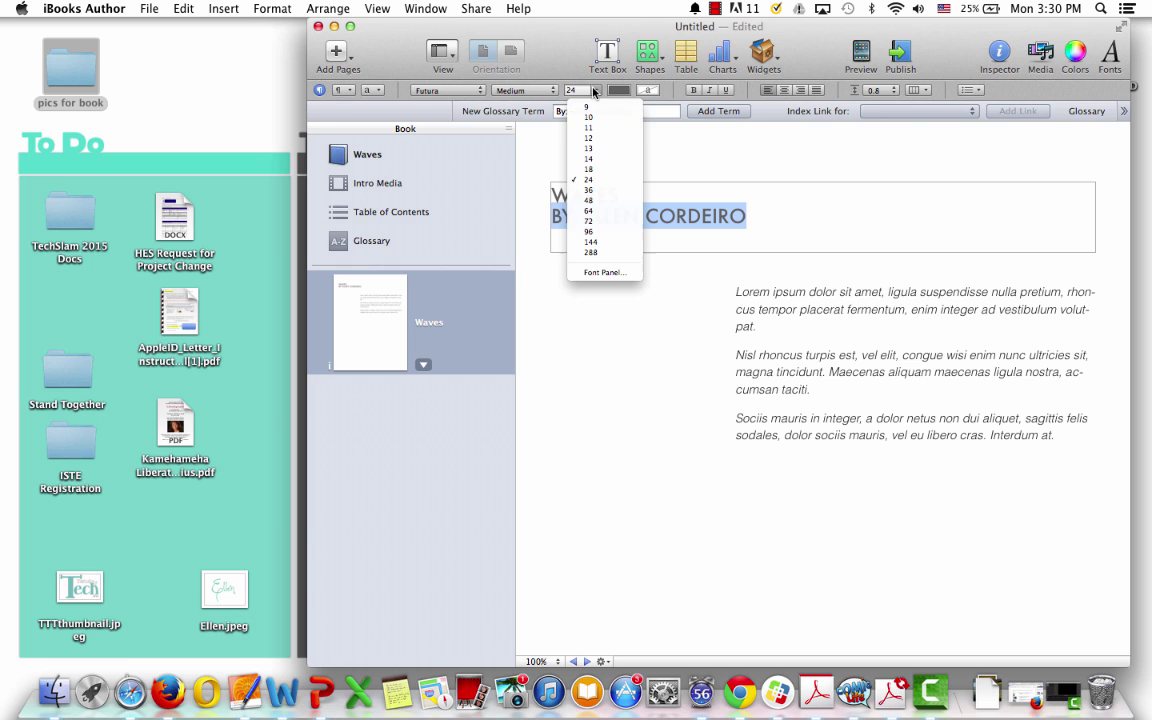
{"action": "left_click", "coordinate": [590, 169]}
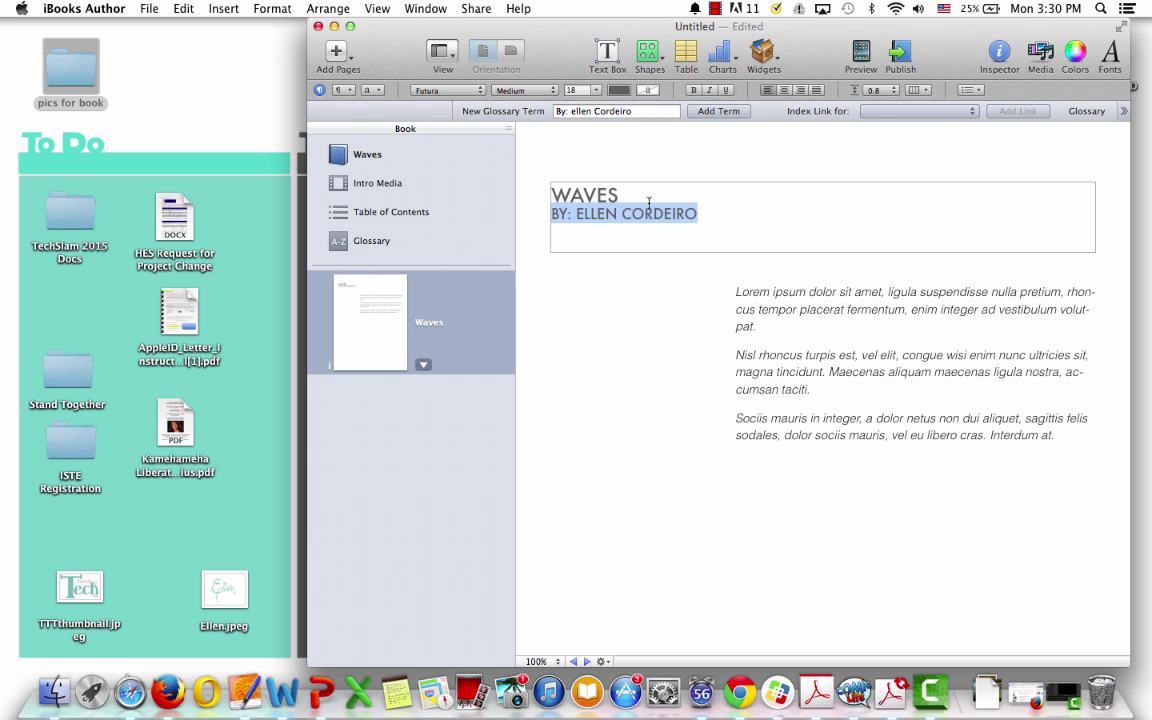
{"action": "key", "text": "super+minus"}
{"action": "key", "text": "super+minus"}
{"action": "key", "text": "super+minus"}
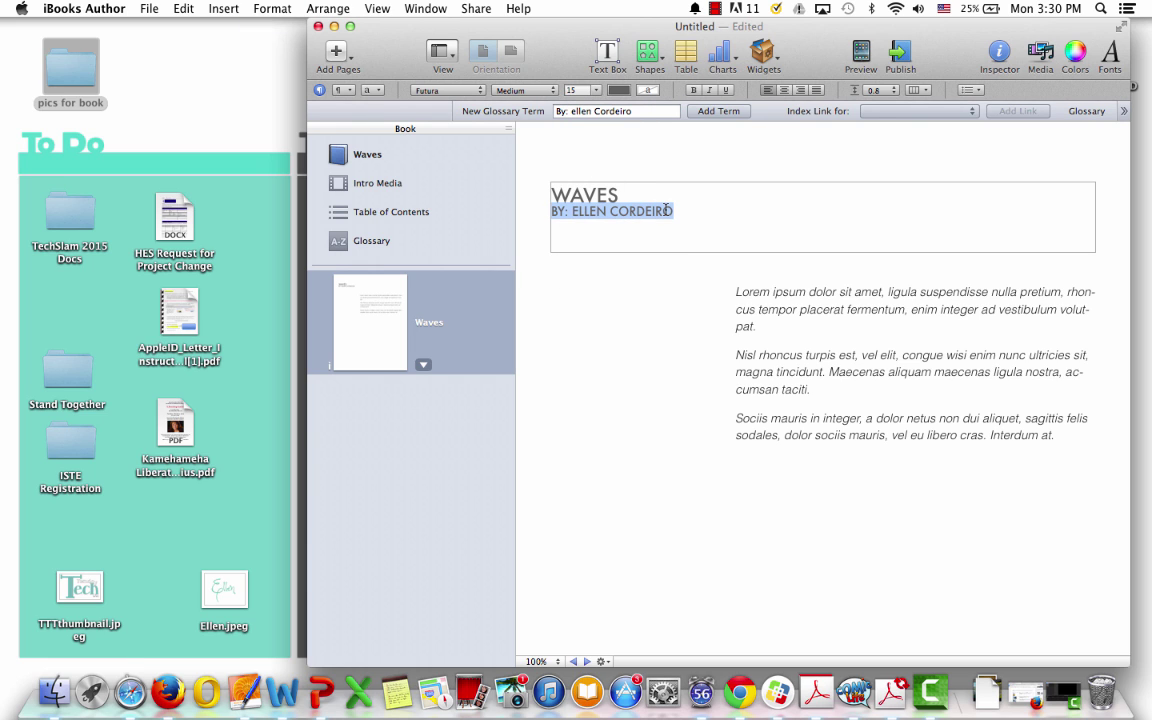
{"action": "key", "text": "super+equal"}
{"action": "key", "text": "super+equal"}
{"action": "key", "text": "super+equal"}
{"action": "key", "text": "super+minus"}
{"action": "key", "text": "super+minus"}
{"action": "key", "text": "super+minus"}
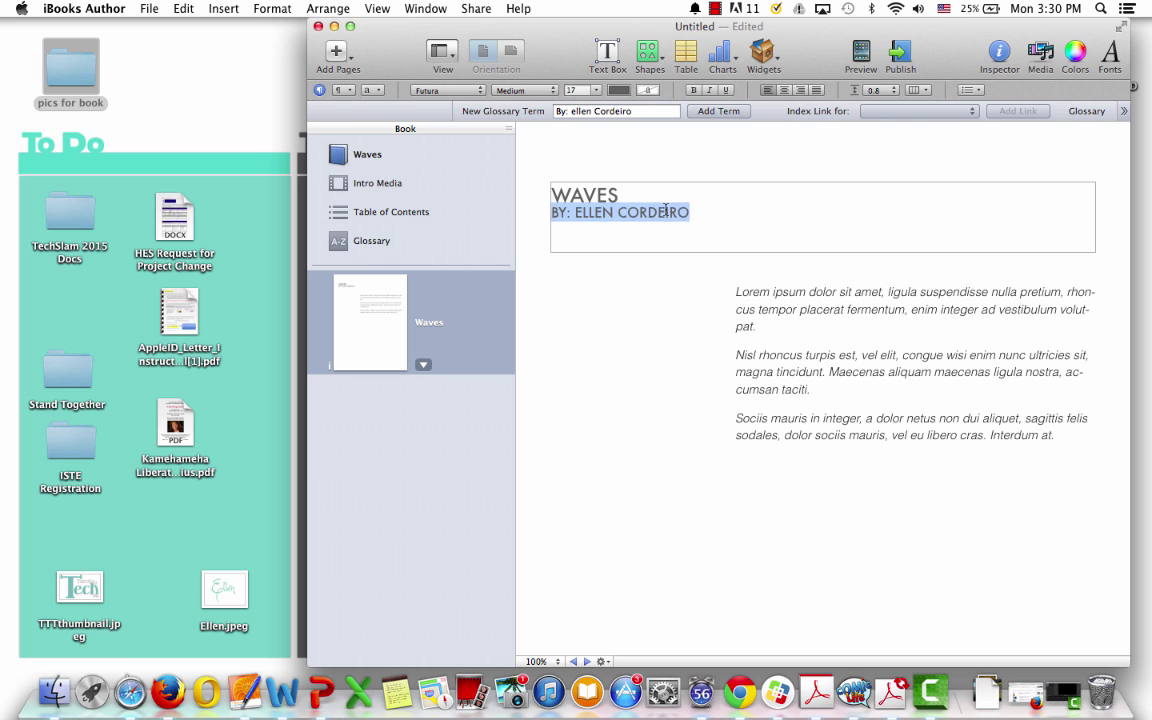
- Replace the Lorem ipsum body with 'This book is about research I've conducted about waves.'
{"action": "left_click", "coordinate": [776, 348]}
{"action": "key", "text": "super+a"}
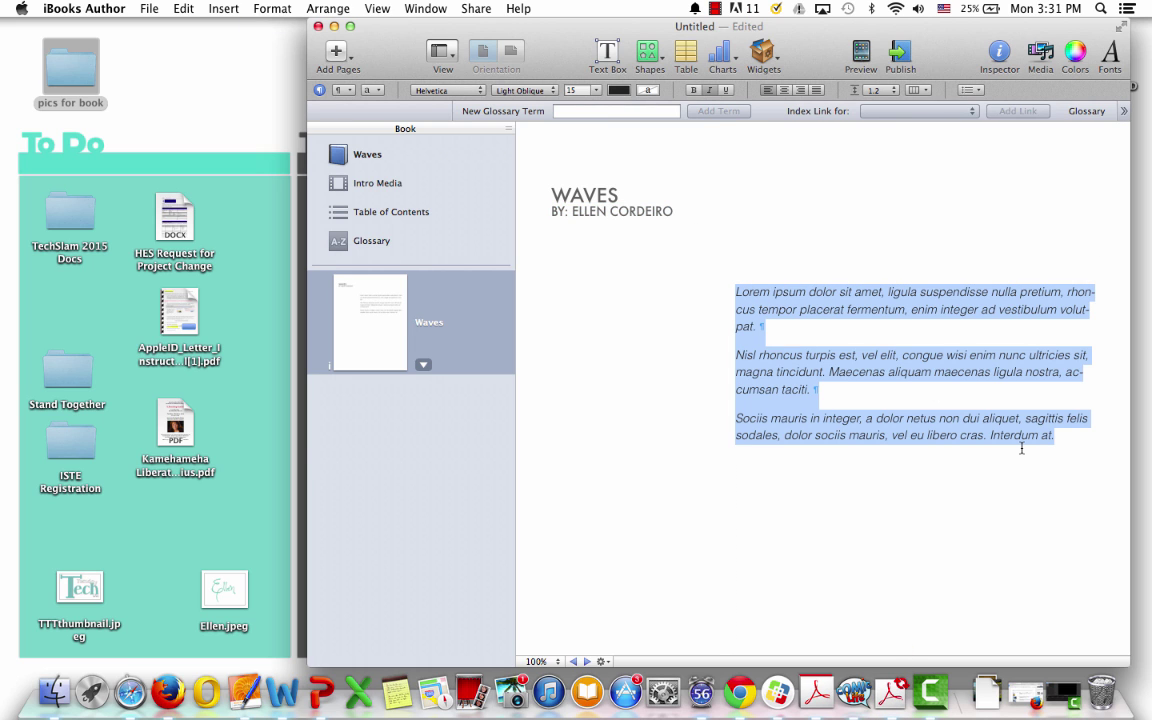
{"action": "type", "text": "This book is"}
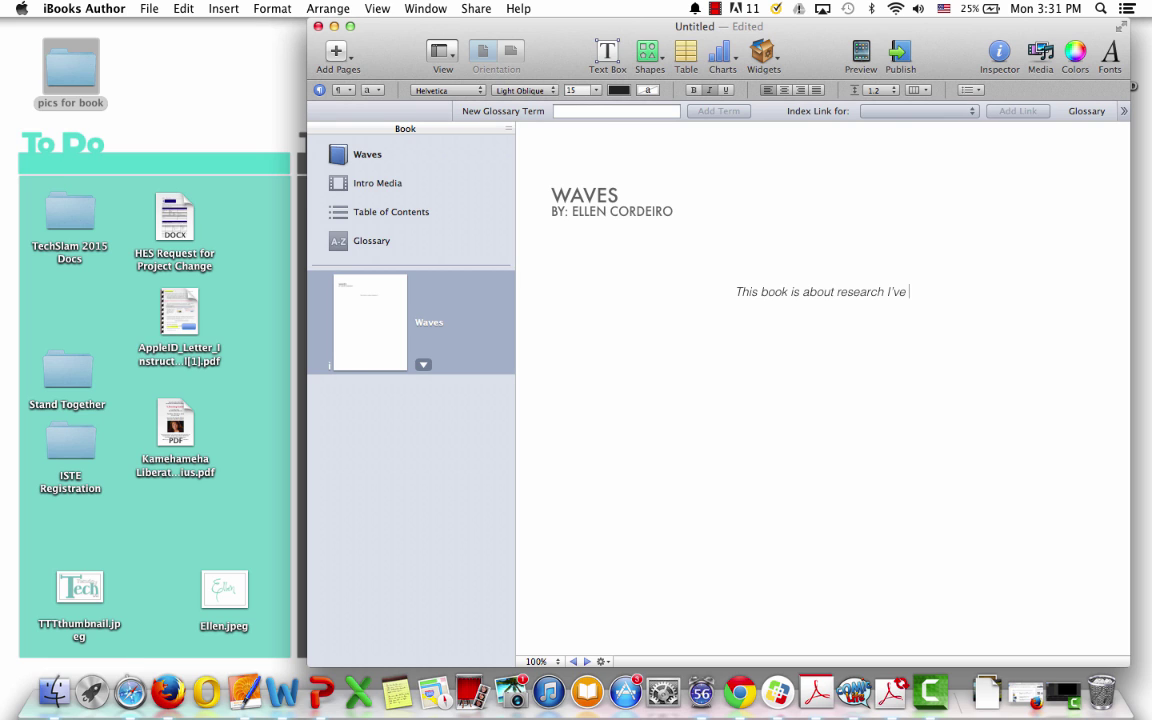
{"action": "type", "text": "about waves."}
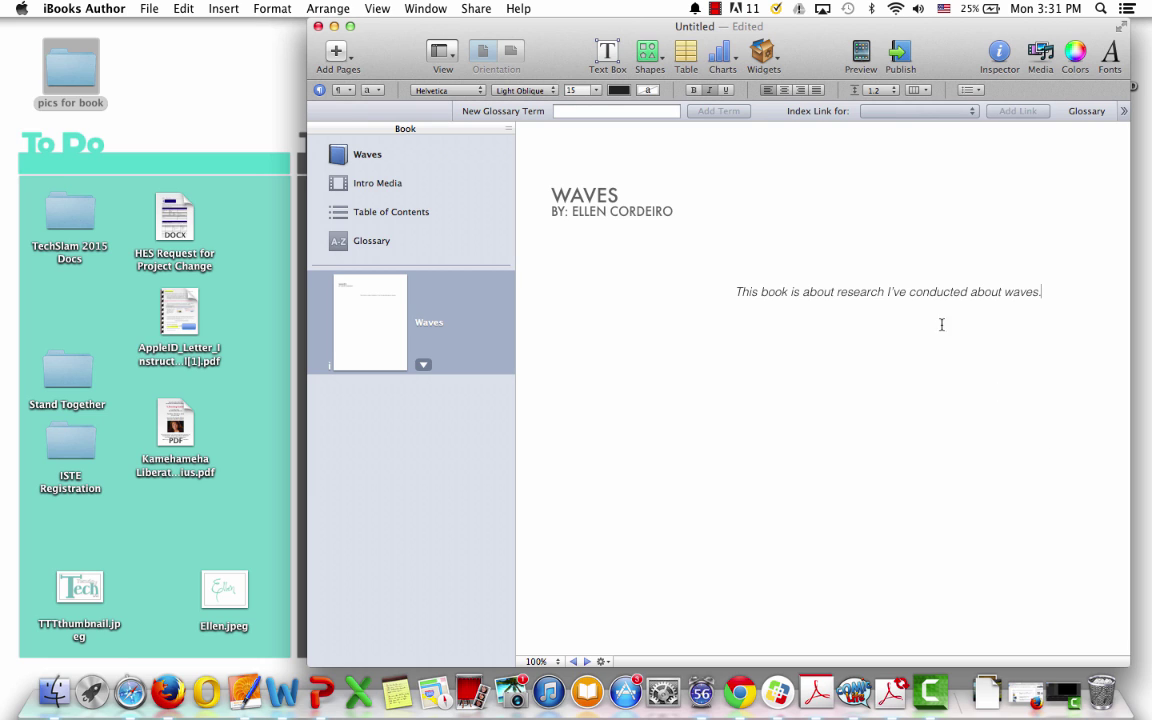
- Enlarge the intro sentence to 44 pt
{"action": "triple_click", "coordinate": [918, 296]}
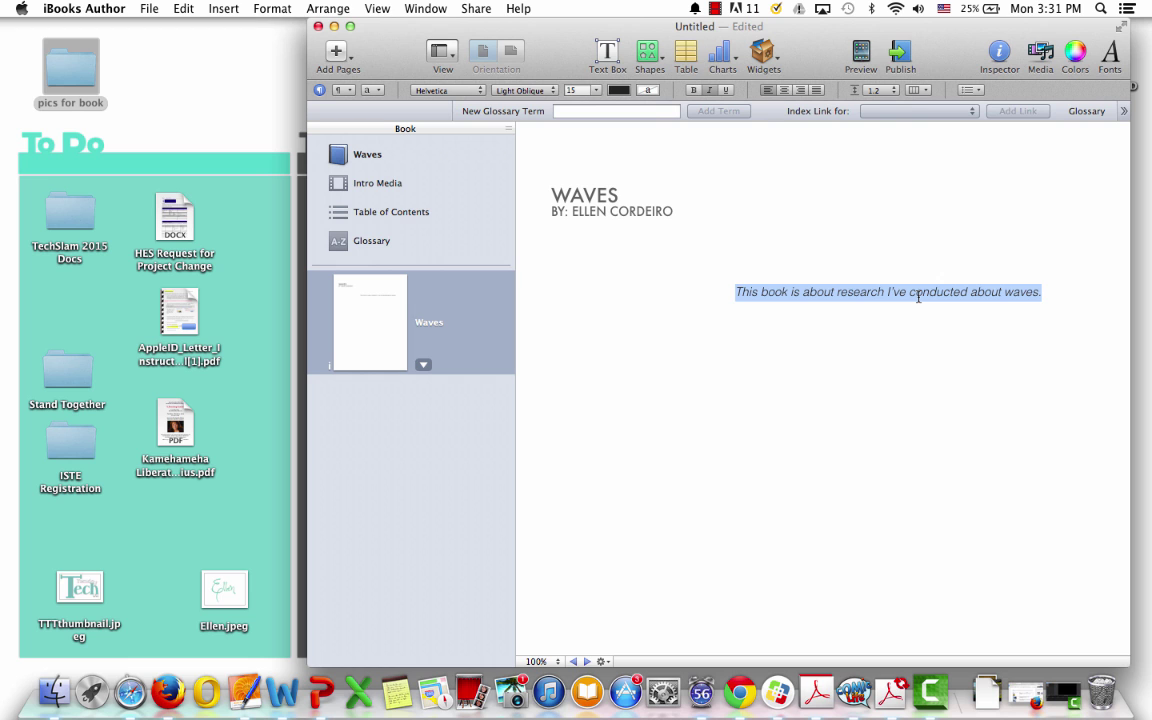
{"action": "key", "text": "super+plus"}
{"action": "key", "text": "super+plus"}
{"action": "key", "text": "super+plus"}
{"action": "key", "text": "super+plus"}
{"action": "key", "text": "super+plus"}
{"action": "key", "text": "super+plus"}
{"action": "key", "text": "super+plus"}
{"action": "key", "text": "super+plus"}
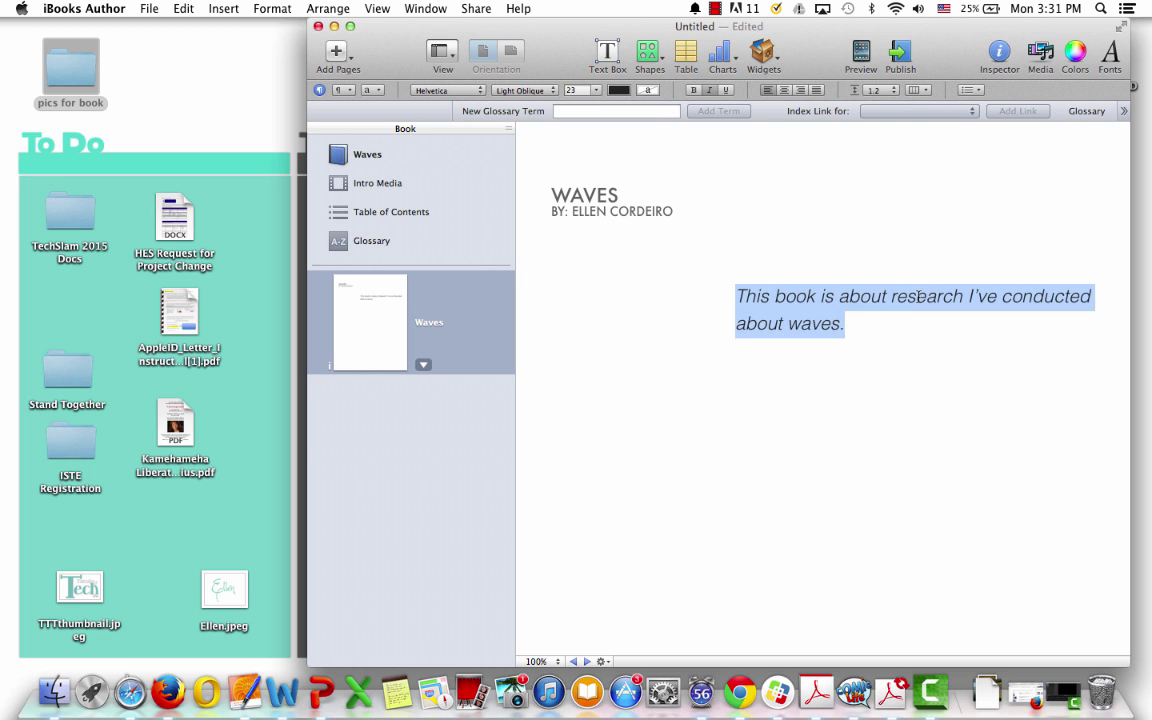
{"action": "key", "text": "super+plus"}
{"action": "key", "text": "super+plus"}
{"action": "key", "text": "super+plus"}
{"action": "key", "text": "super+plus"}
{"action": "key", "text": "super+plus"}
{"action": "key", "text": "super+plus"}
{"action": "key", "text": "super+plus"}
{"action": "key", "text": "super+plus"}
{"action": "key", "text": "super+plus"}
{"action": "key", "text": "super+plus"}
{"action": "key", "text": "super+plus"}
{"action": "key", "text": "super+plus"}
{"action": "key", "text": "super+plus"}
{"action": "key", "text": "super+plus"}
{"action": "key", "text": "super+plus"}
{"action": "key", "text": "super+plus"}
{"action": "key", "text": "super+plus"}
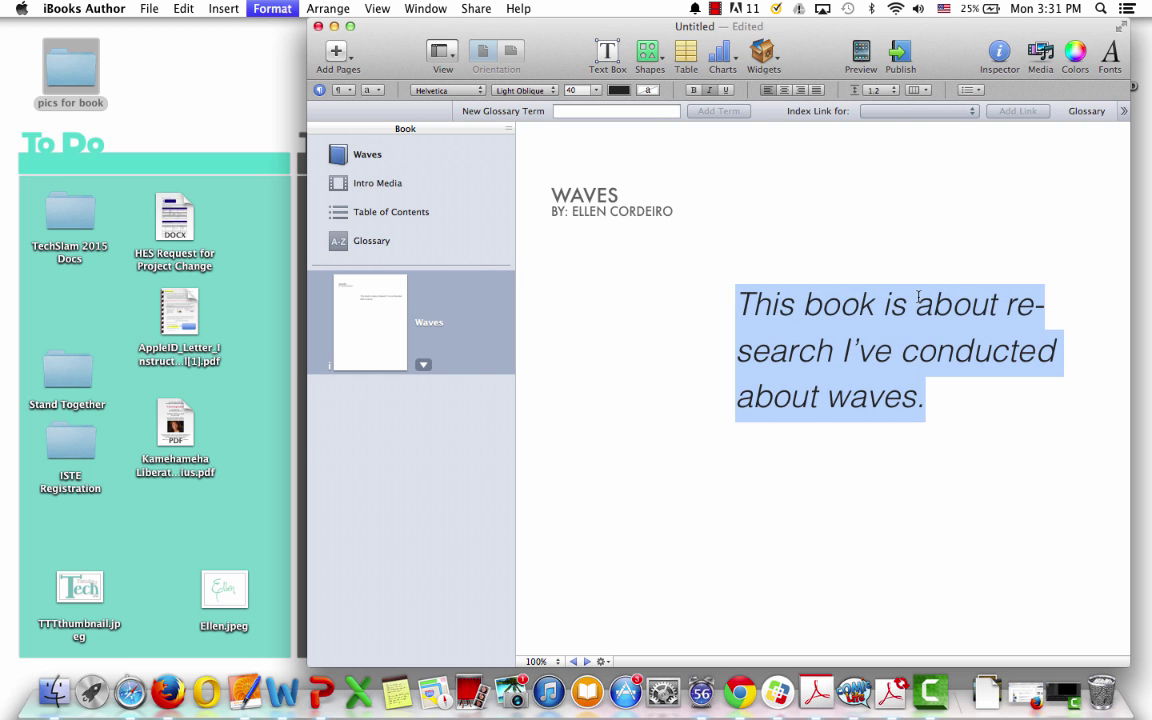
{"action": "key", "text": "super+plus"}
{"action": "key", "text": "super+plus"}
{"action": "key", "text": "super+plus"}
{"action": "key", "text": "super+plus"}
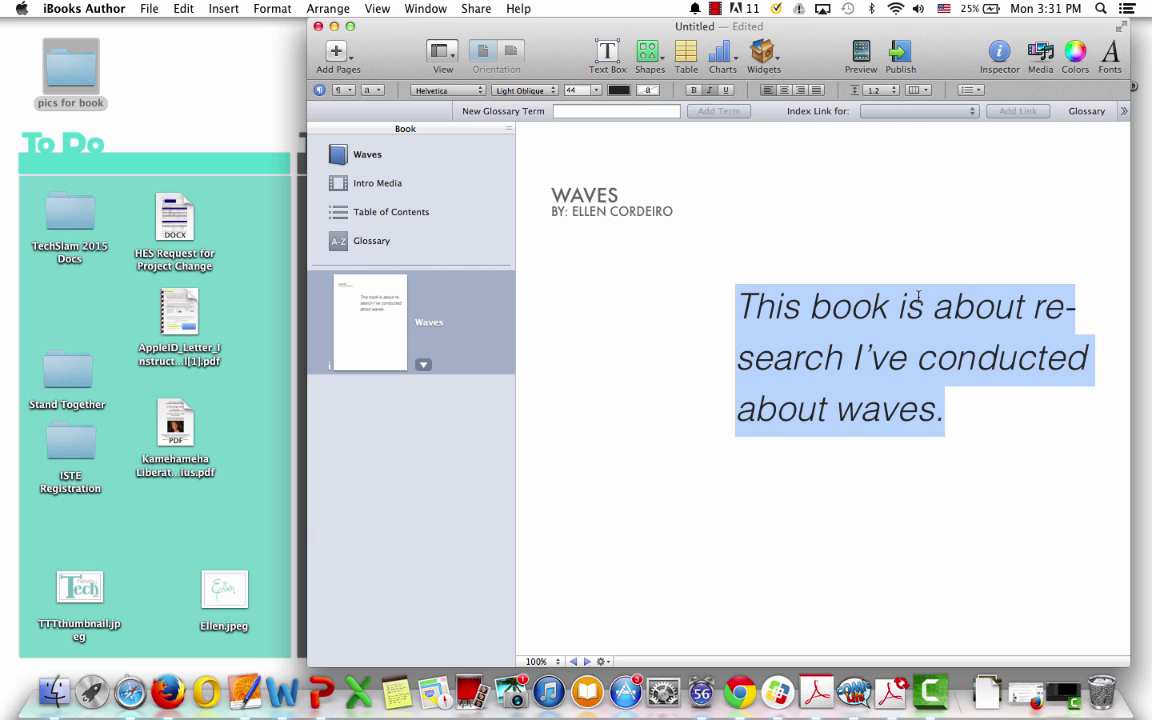
{"action": "left_click", "coordinate": [674, 295]}
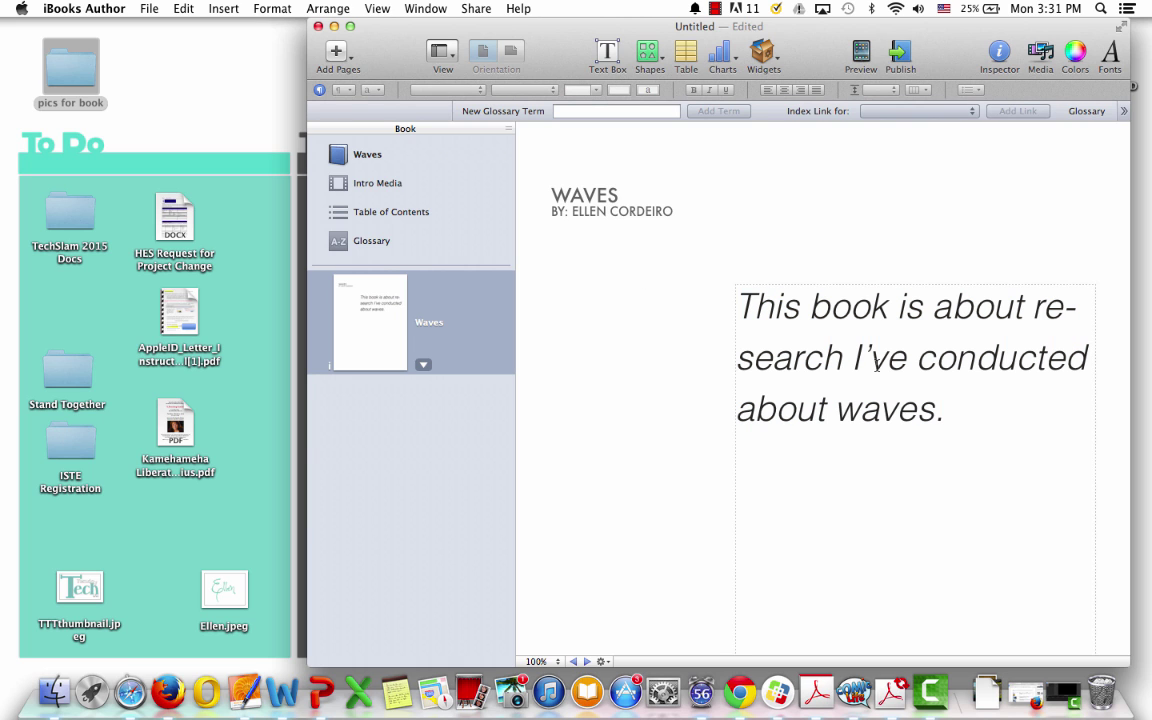
- Break the intro sentence onto new lines before 'research' and before 'conducted'
{"action": "left_click", "coordinate": [1033, 303]}
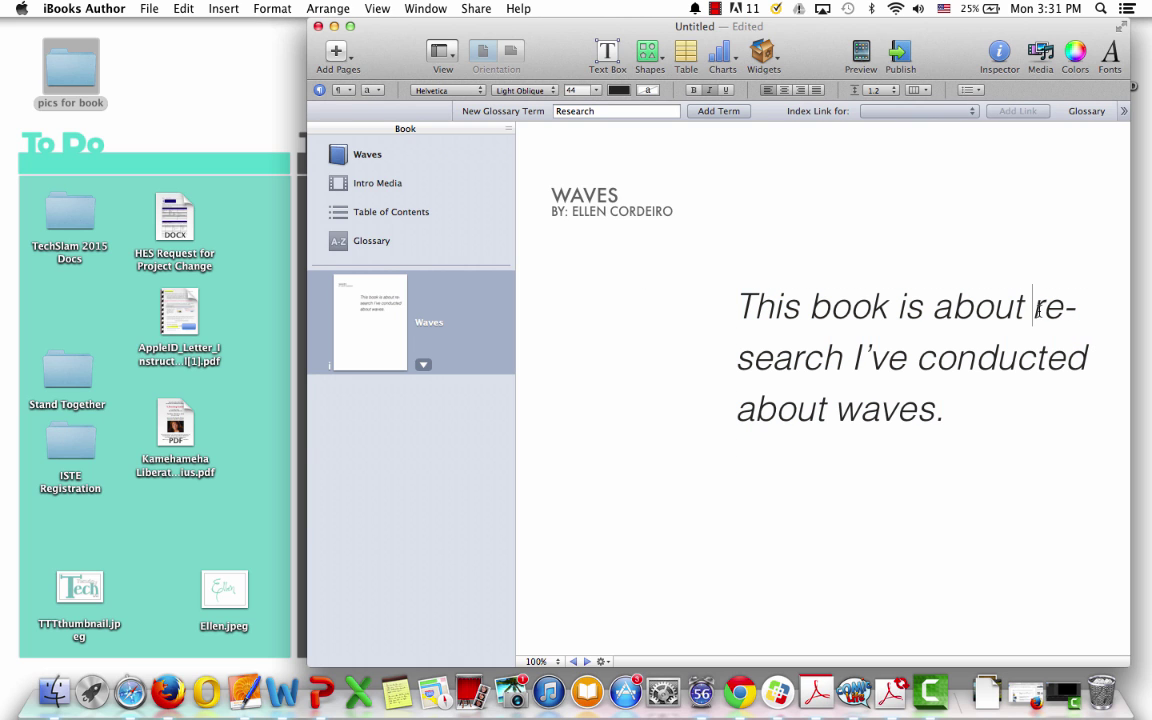
{"action": "key", "text": "Return"}
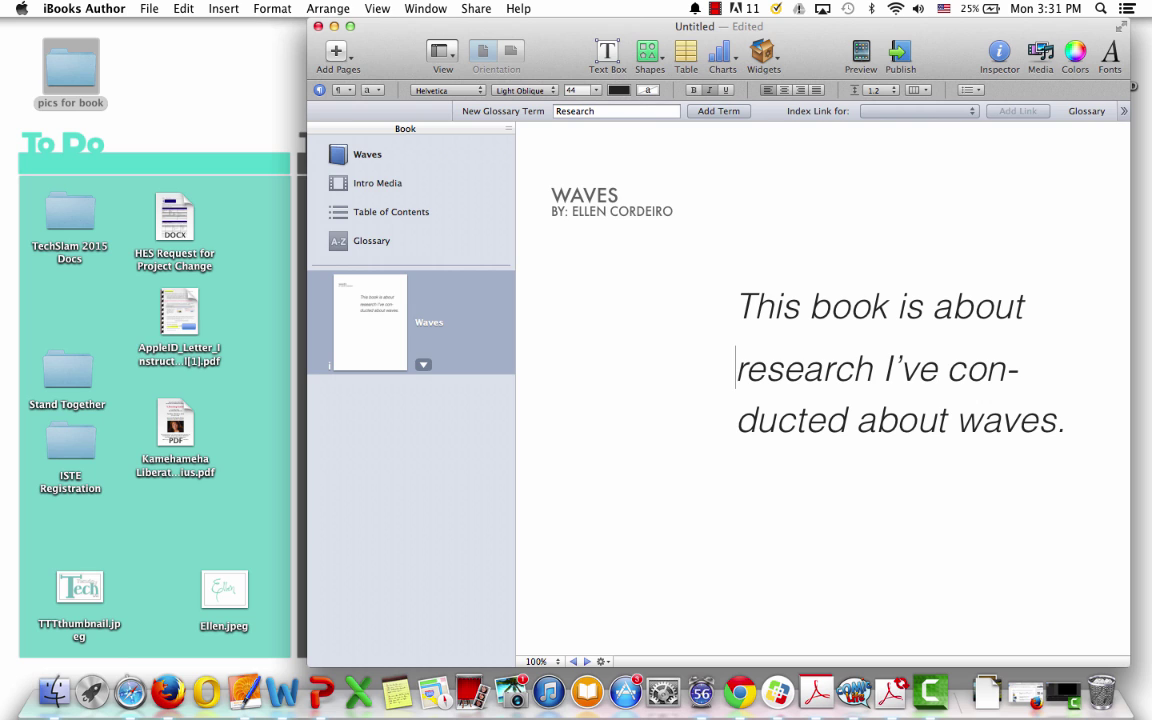
{"action": "left_click", "coordinate": [940, 368]}
{"action": "key", "text": "Return"}
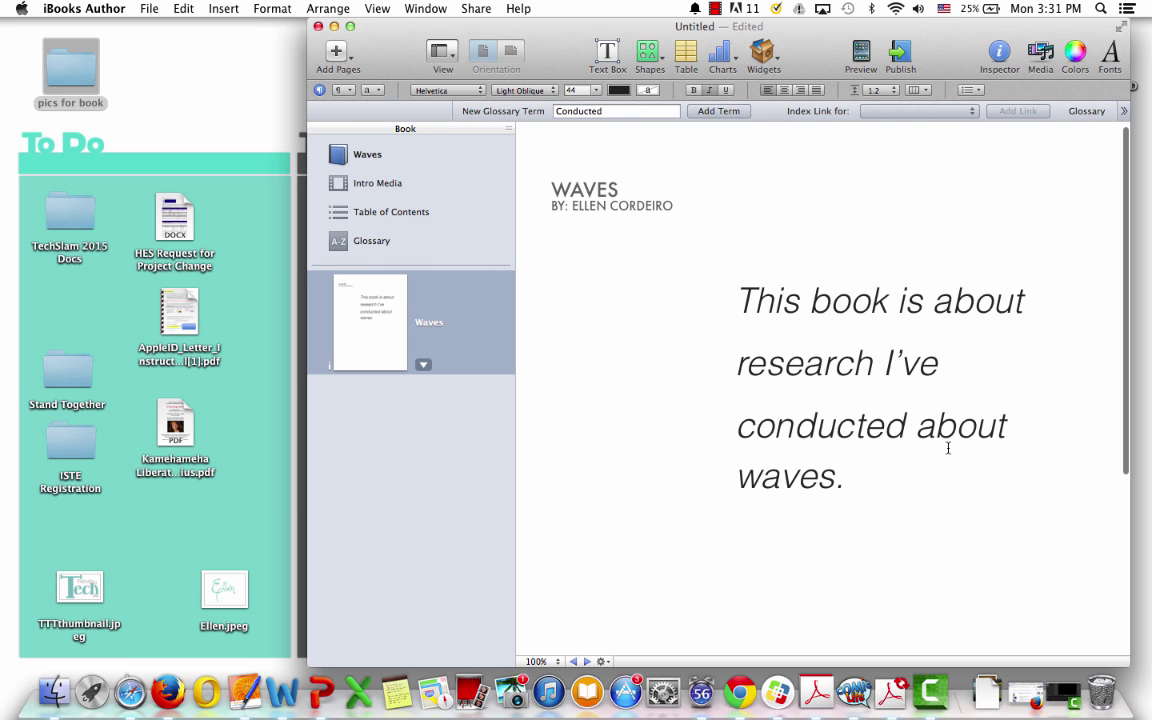
- Enlarge the WAVES title from 24 to 60 pt
{"action": "left_click", "coordinate": [596, 181]}
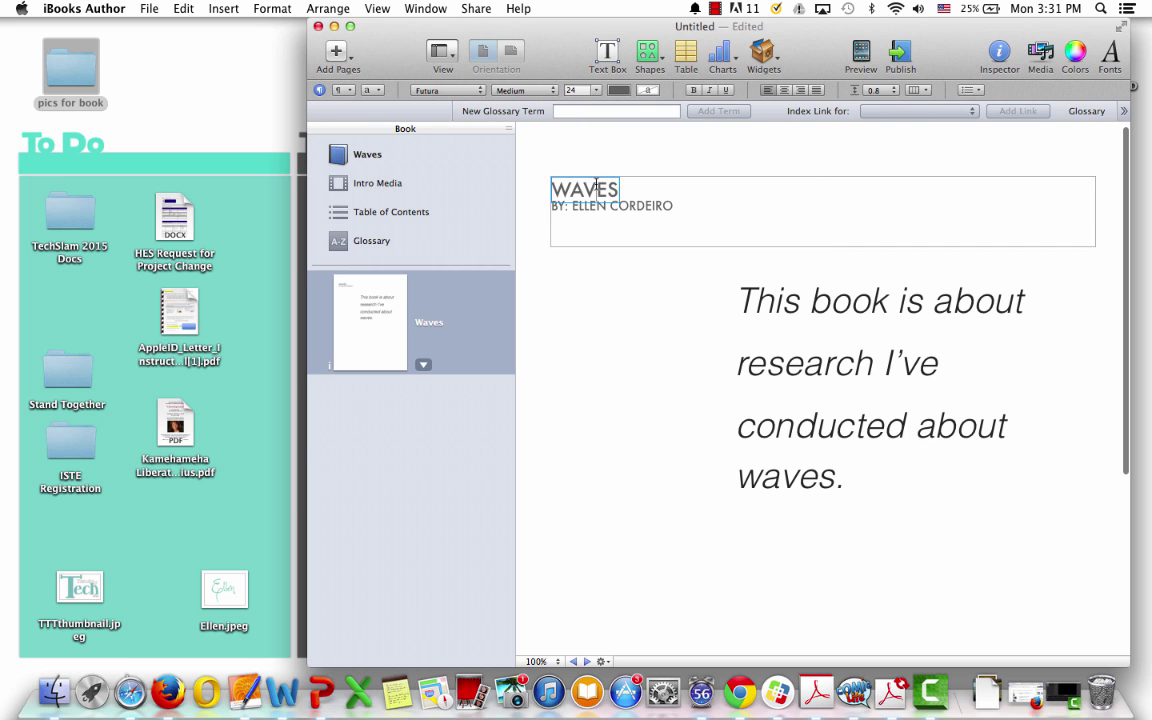
{"action": "double_click", "coordinate": [596, 185]}
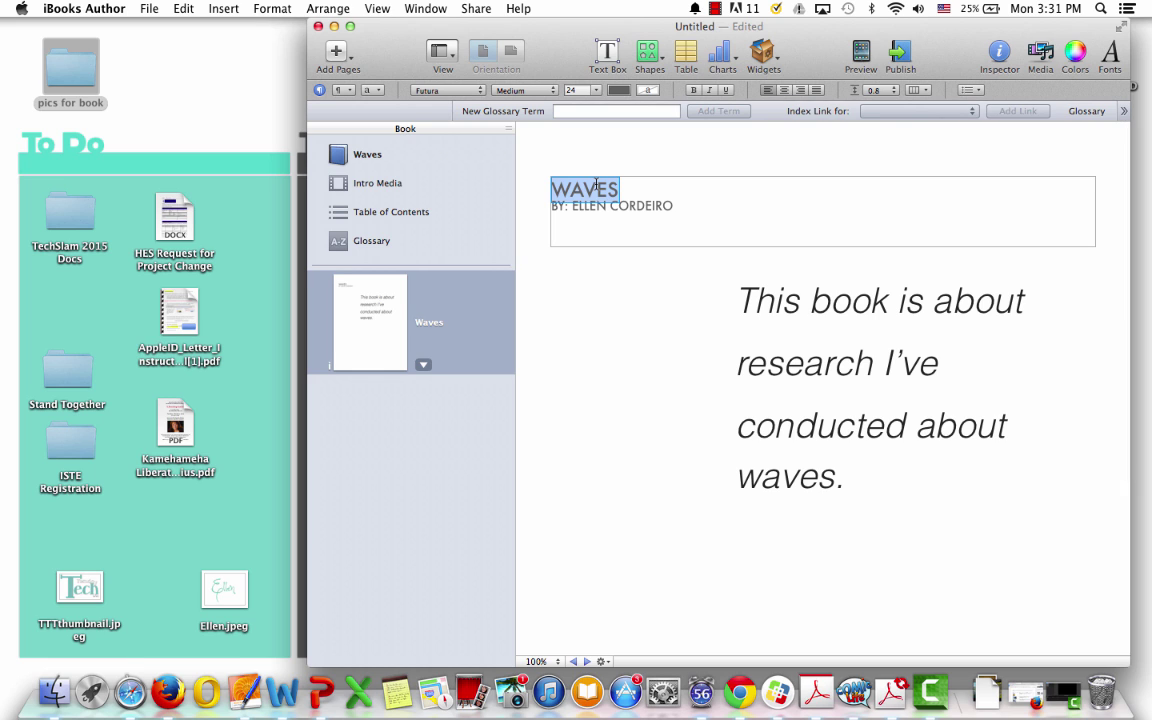
{"action": "key", "text": "super+plus"}
{"action": "key", "text": "super+plus"}
{"action": "key", "text": "super+plus"}
{"action": "key", "text": "super+plus"}
{"action": "key", "text": "super+plus"}
{"action": "key", "text": "super+plus"}
{"action": "key", "text": "super+plus"}
{"action": "key", "text": "super+plus"}
{"action": "key", "text": "super+plus"}
{"action": "key", "text": "super+plus"}
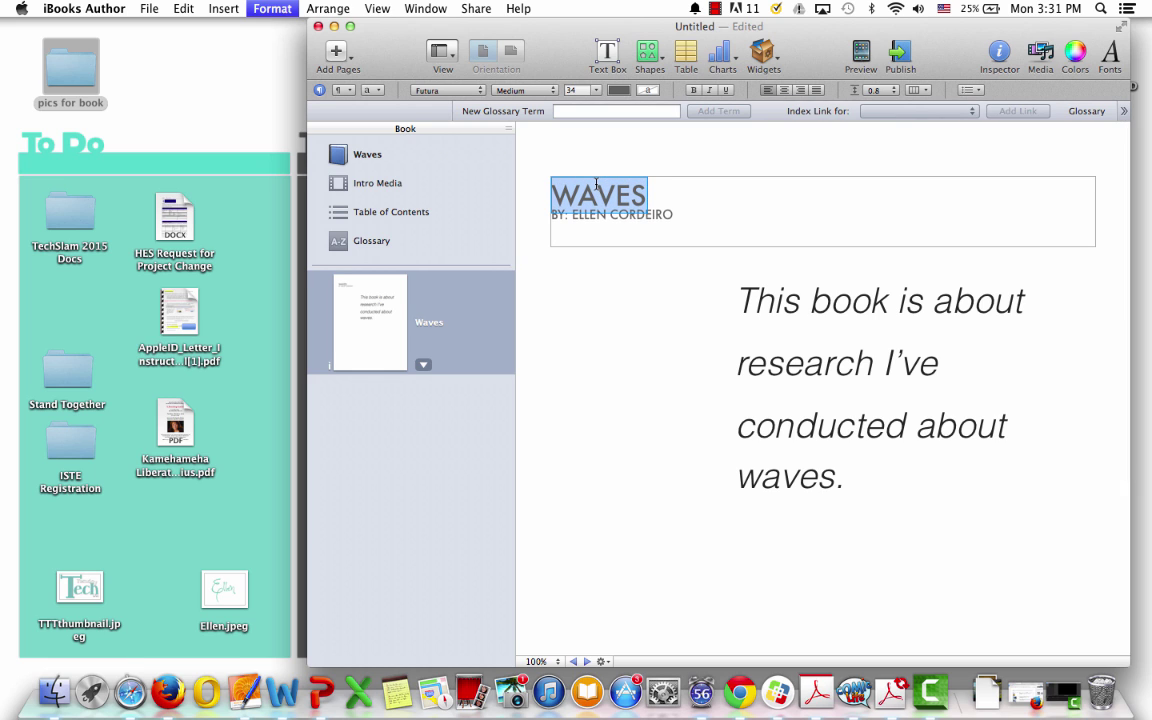
{"action": "key", "text": "super+plus"}
{"action": "key", "text": "super+plus"}
{"action": "key", "text": "super+plus"}
{"action": "key", "text": "super+plus"}
{"action": "key", "text": "super+plus"}
{"action": "key", "text": "super+plus"}
{"action": "key", "text": "super+plus"}
{"action": "key", "text": "super+plus"}
{"action": "key", "text": "super+plus"}
{"action": "key", "text": "super+plus"}
{"action": "key", "text": "super+plus"}
{"action": "key", "text": "super+plus"}
{"action": "key", "text": "super+plus"}
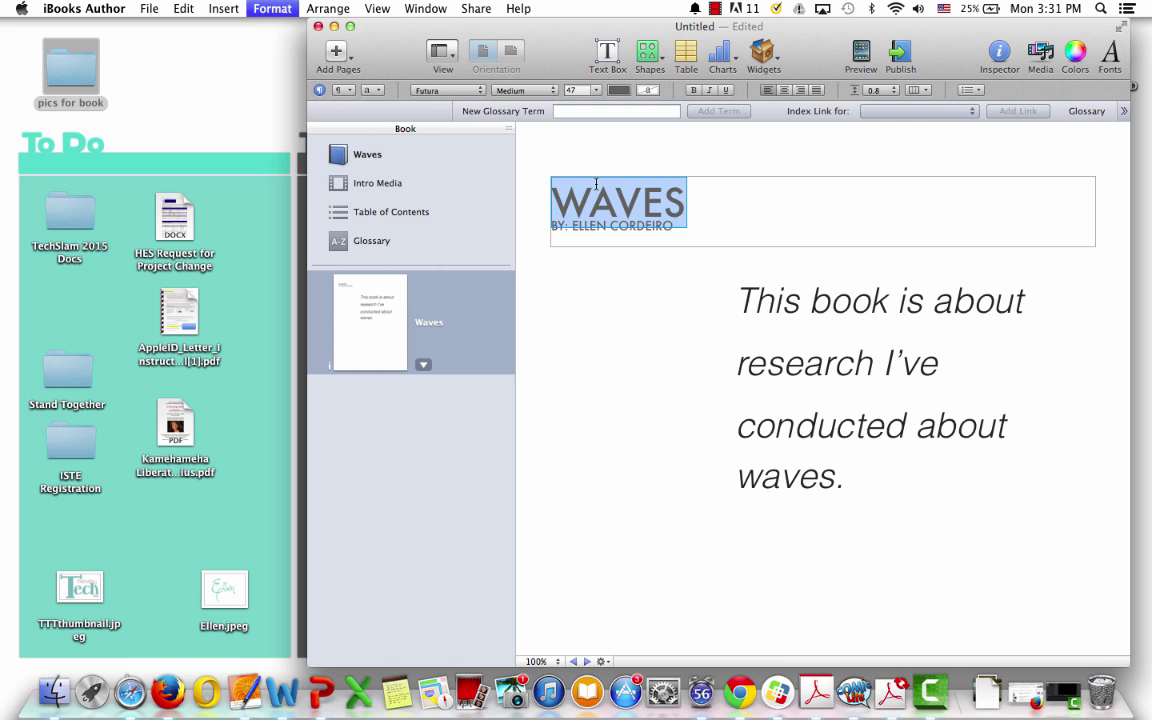
{"action": "key", "text": "super+plus"}
{"action": "key", "text": "super+plus"}
{"action": "key", "text": "super+plus"}
{"action": "key", "text": "super+plus"}
{"action": "key", "text": "super+plus"}
{"action": "key", "text": "super+plus"}
{"action": "key", "text": "super+plus"}
{"action": "key", "text": "super+plus"}
{"action": "key", "text": "super+plus"}
{"action": "key", "text": "super+plus"}
{"action": "key", "text": "super+plus"}
{"action": "key", "text": "super+plus"}
{"action": "key", "text": "super+plus"}
{"action": "left_click", "coordinate": [621, 354]}
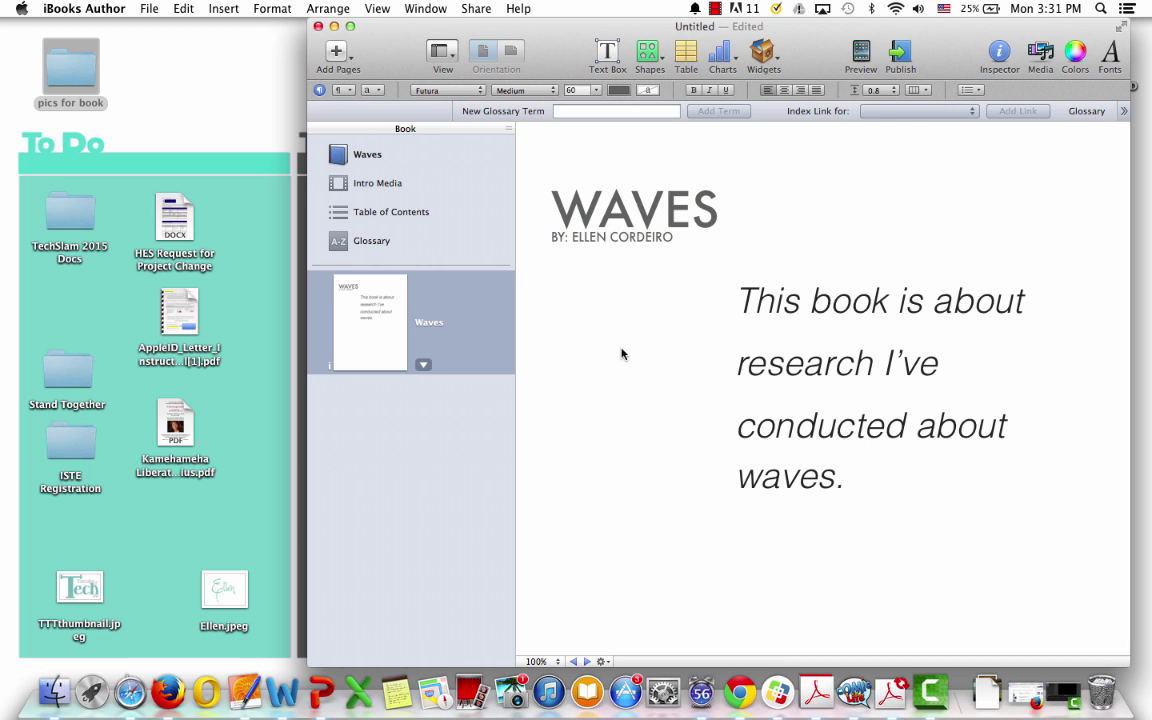
{"action": "scroll", "coordinate": [667, 380], "scroll_direction": "down", "scroll_amount": 2}
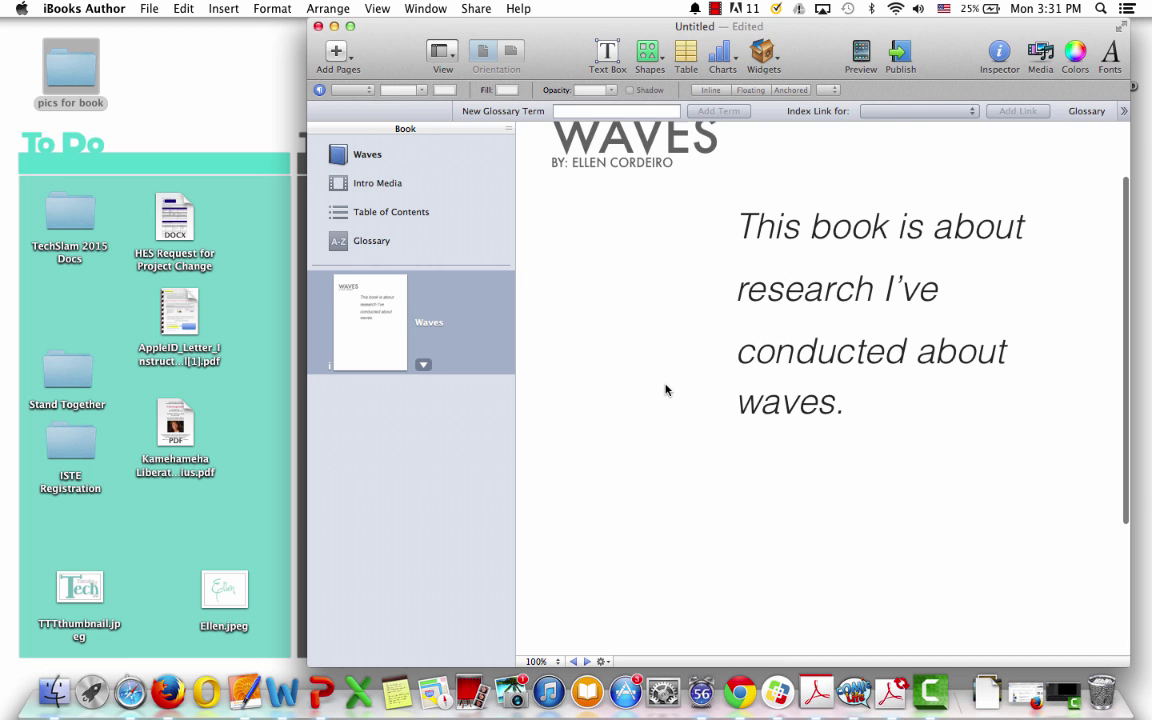
{"action": "scroll", "coordinate": [667, 390], "scroll_direction": "up", "scroll_amount": 3}
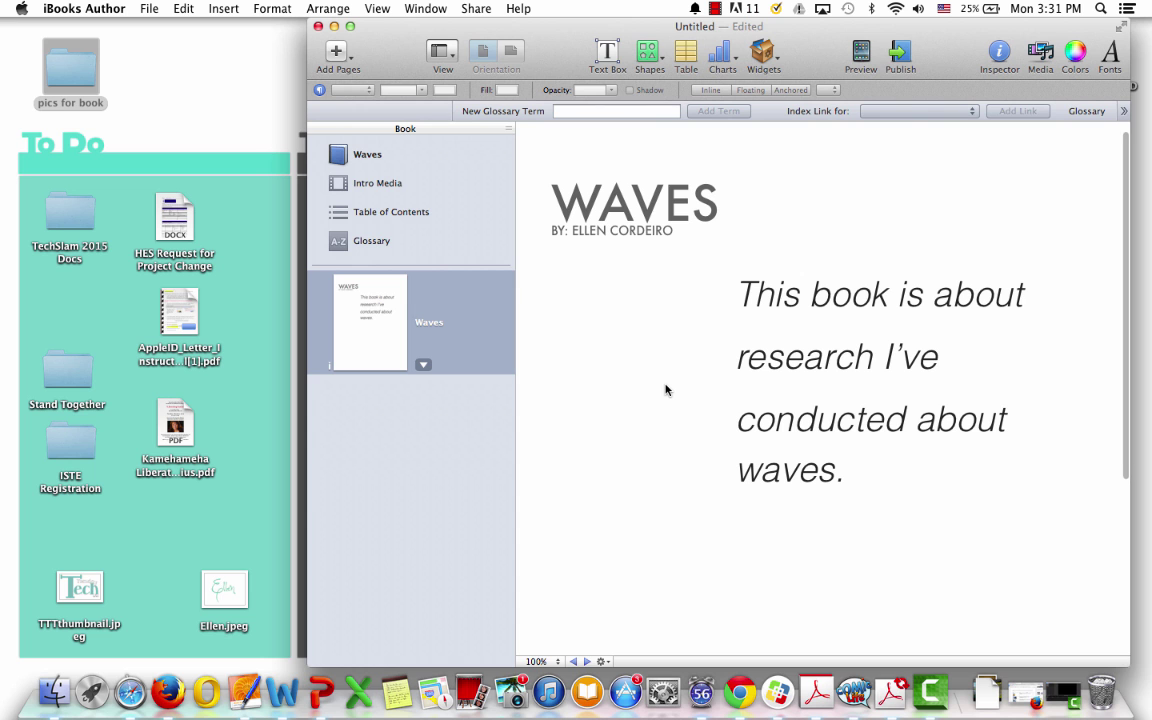
{"action": "scroll", "coordinate": [667, 390], "scroll_direction": "up", "scroll_amount": 1}
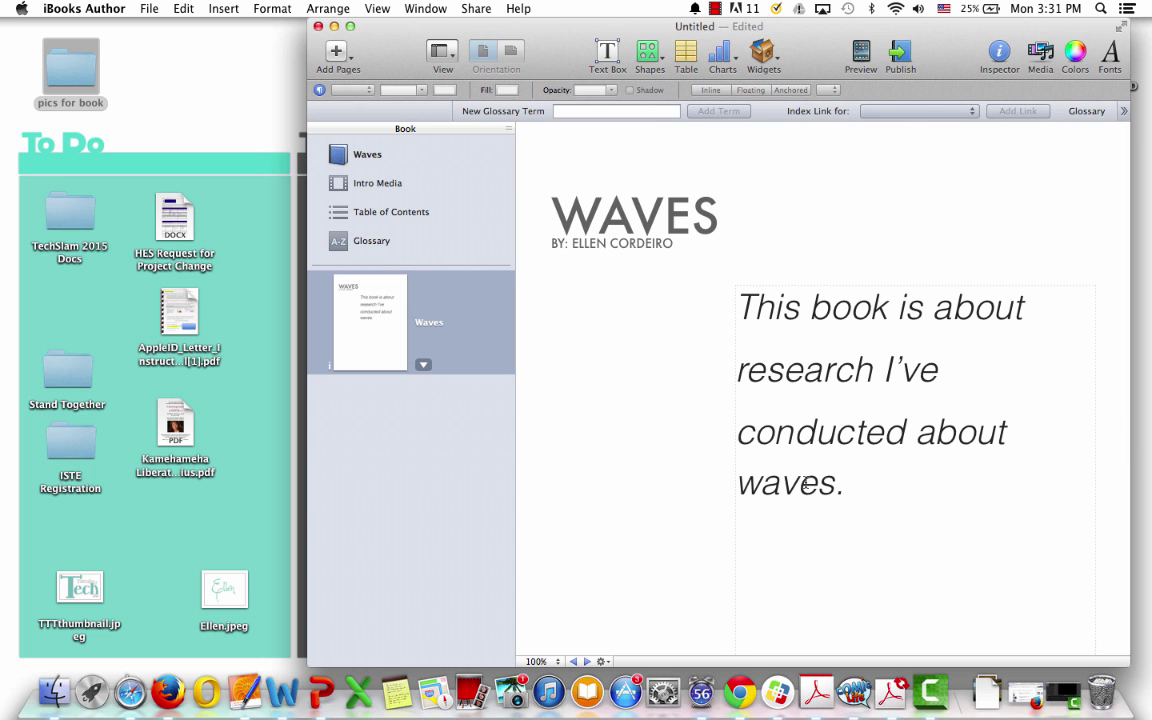
- In the Image Research table, select the Citation text for wave image 2
{"action": "left_click", "coordinate": [1025, 692]}
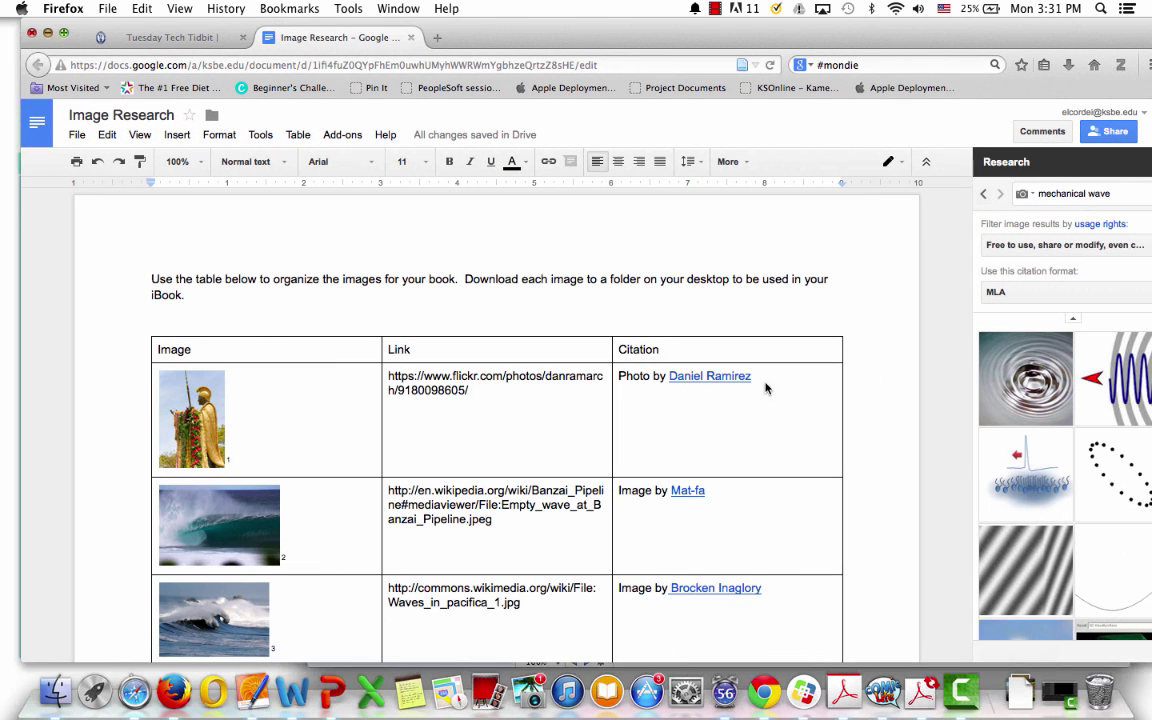
{"action": "scroll", "coordinate": [323, 390], "scroll_direction": "down", "scroll_amount": 4}
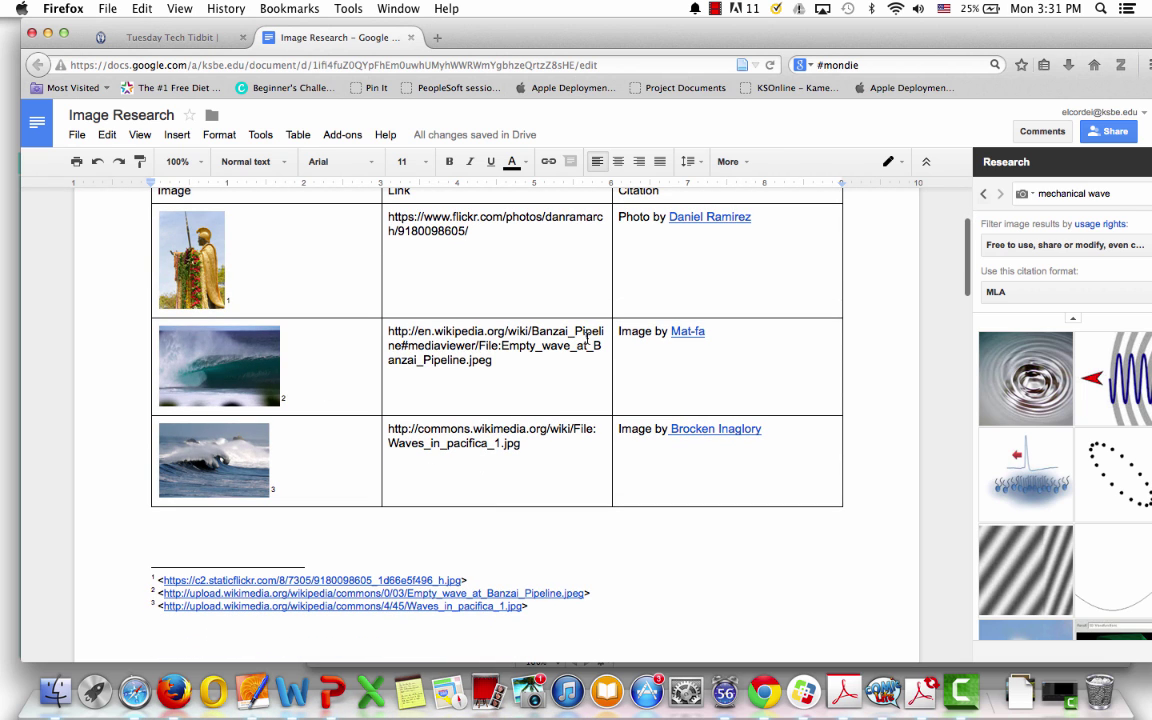
{"action": "left_click_drag", "start_coordinate": [619, 331], "coordinate": [705, 331]}
{"action": "key", "text": "super+c"}
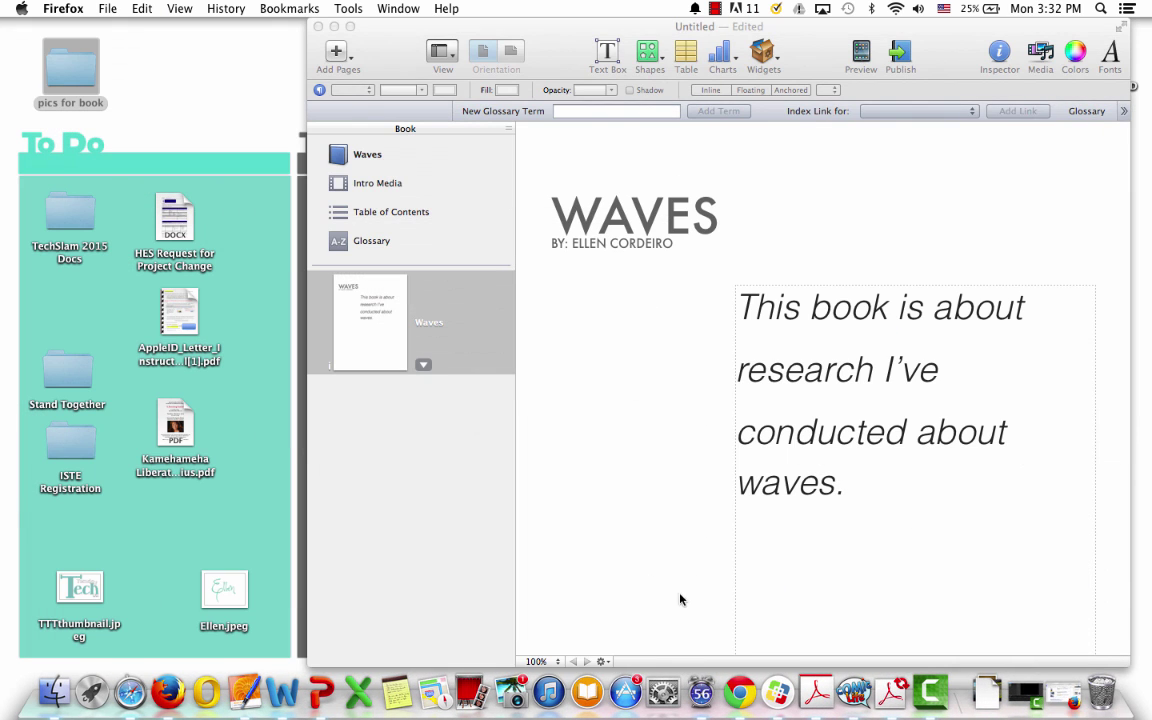
- Paste the copied citation onto the title page and move it to the page bottom
{"action": "left_click", "coordinate": [676, 625]}
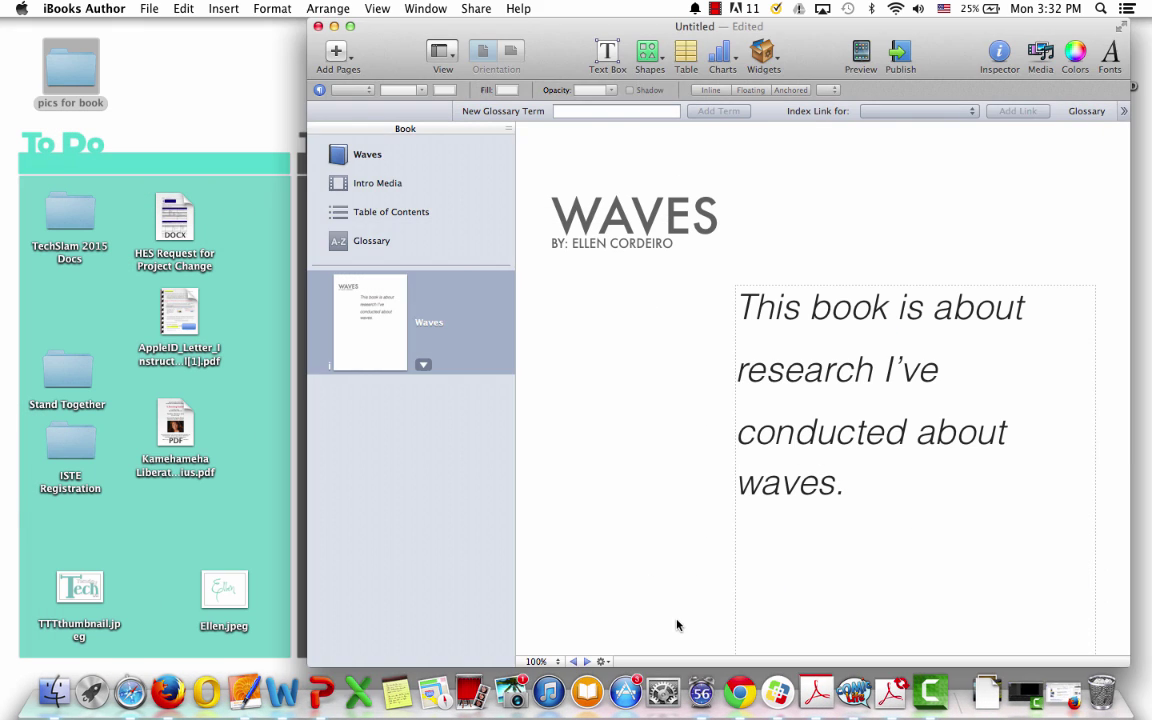
{"action": "scroll", "coordinate": [676, 625], "scroll_direction": "down", "scroll_amount": 5}
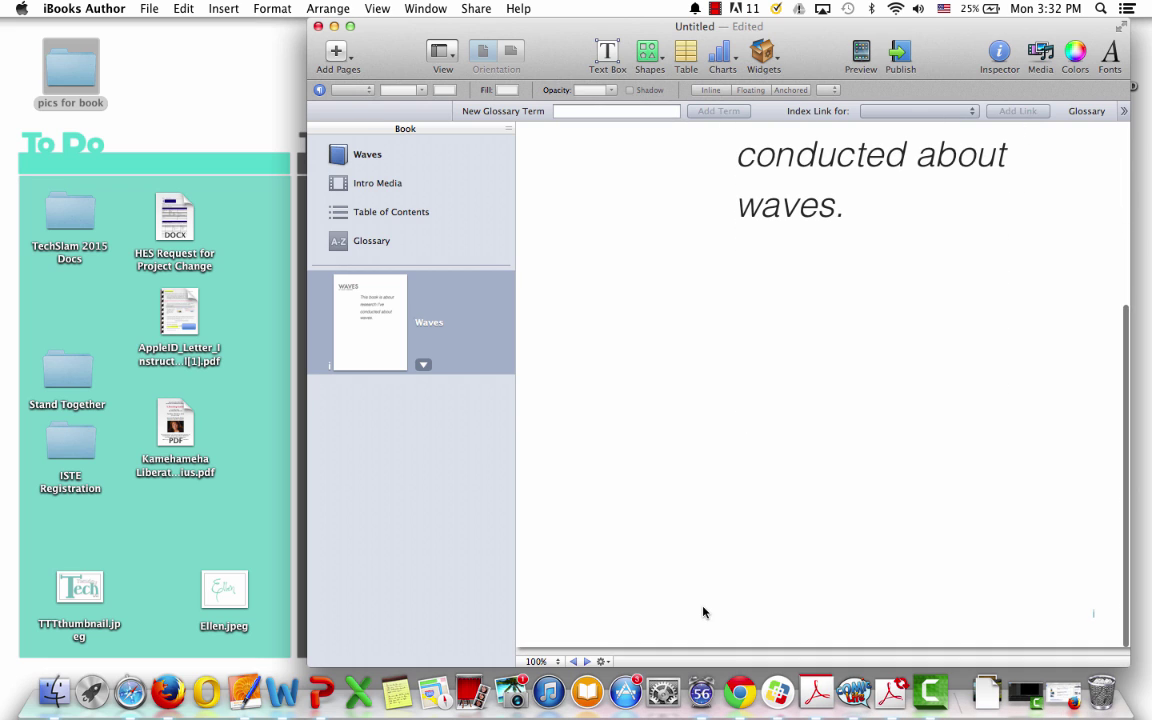
{"action": "key", "text": "super+v"}
{"action": "left_click", "coordinate": [712, 368]}
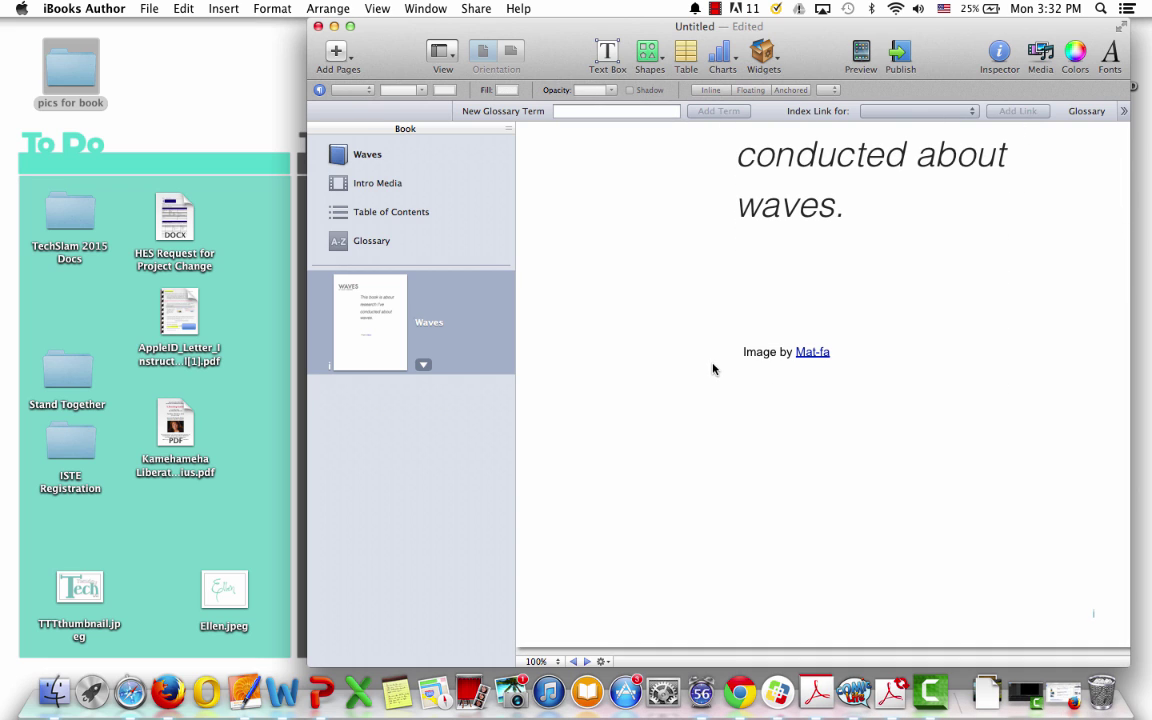
{"action": "left_click", "coordinate": [779, 350]}
{"action": "left_click_drag", "start_coordinate": [779, 350], "coordinate": [775, 599]}
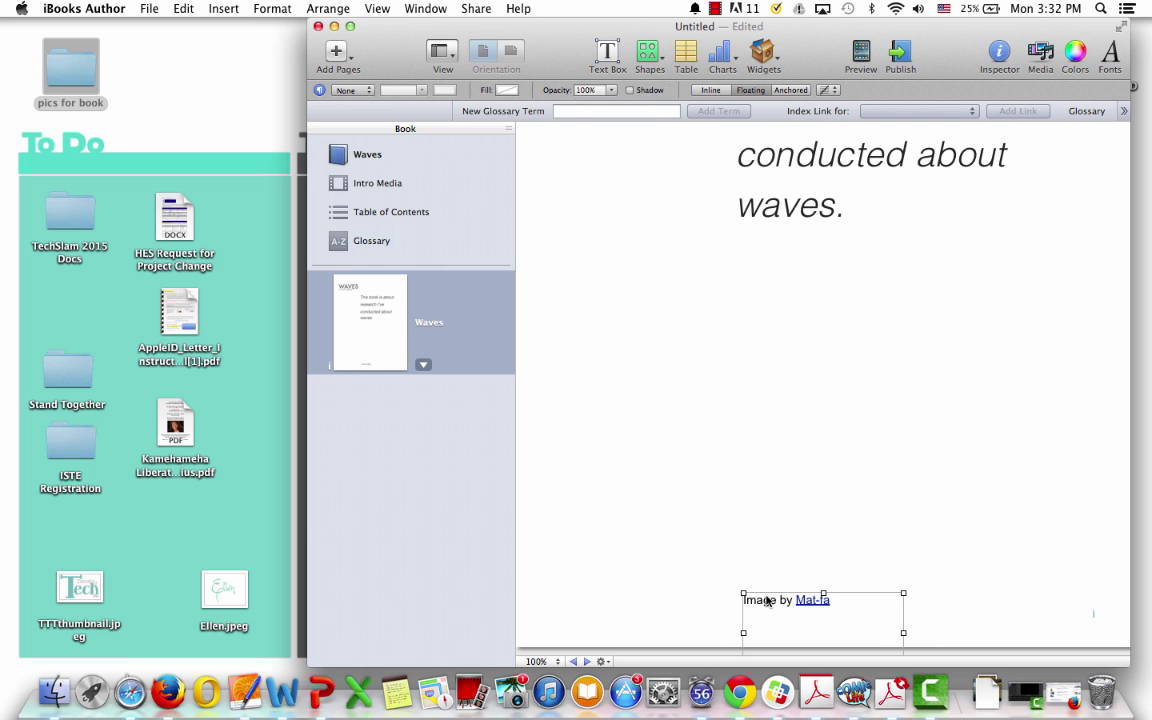
- Insert 'Cover ' before 'Image' so the credit reads 'Cover Image by'
{"action": "double_click", "coordinate": [752, 600]}
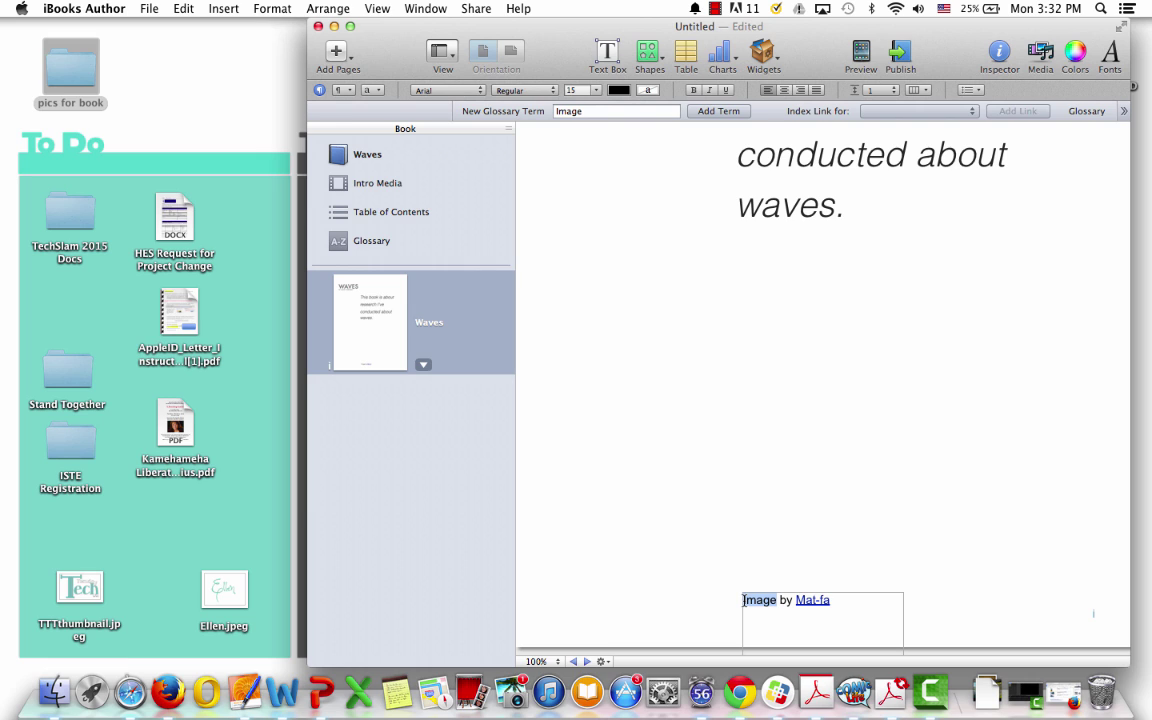
{"action": "left_click", "coordinate": [743, 600]}
{"action": "type", "text": "Cover"}
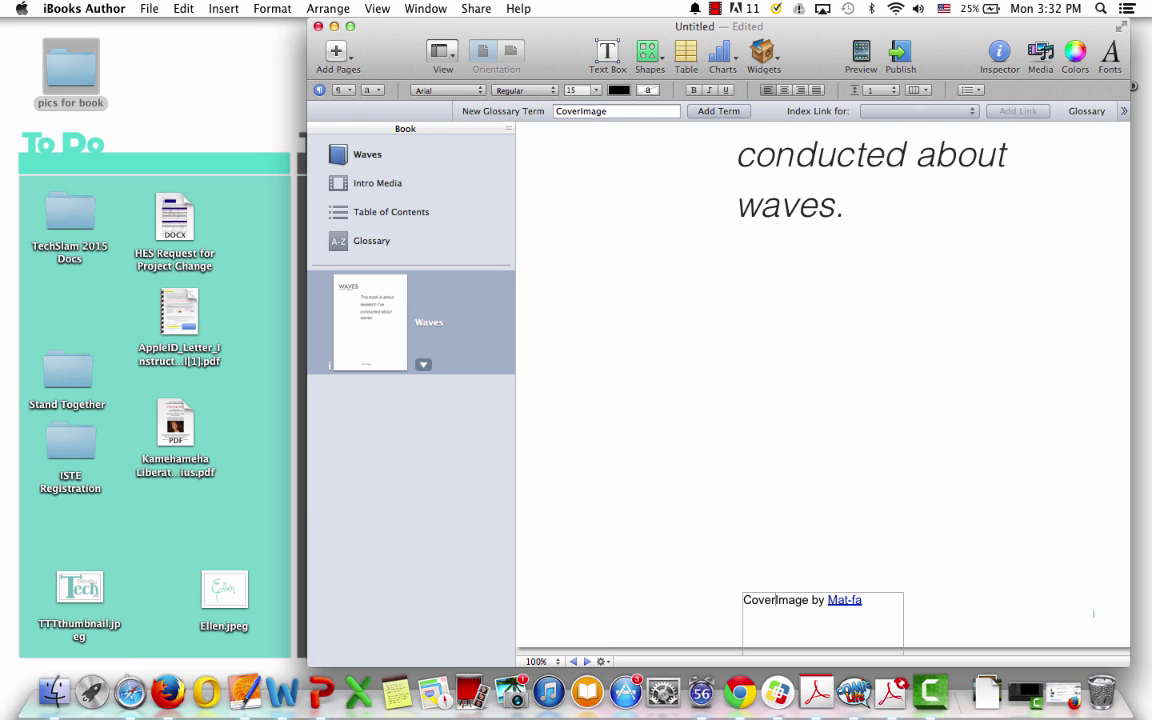
{"action": "left_click", "coordinate": [379, 328]}
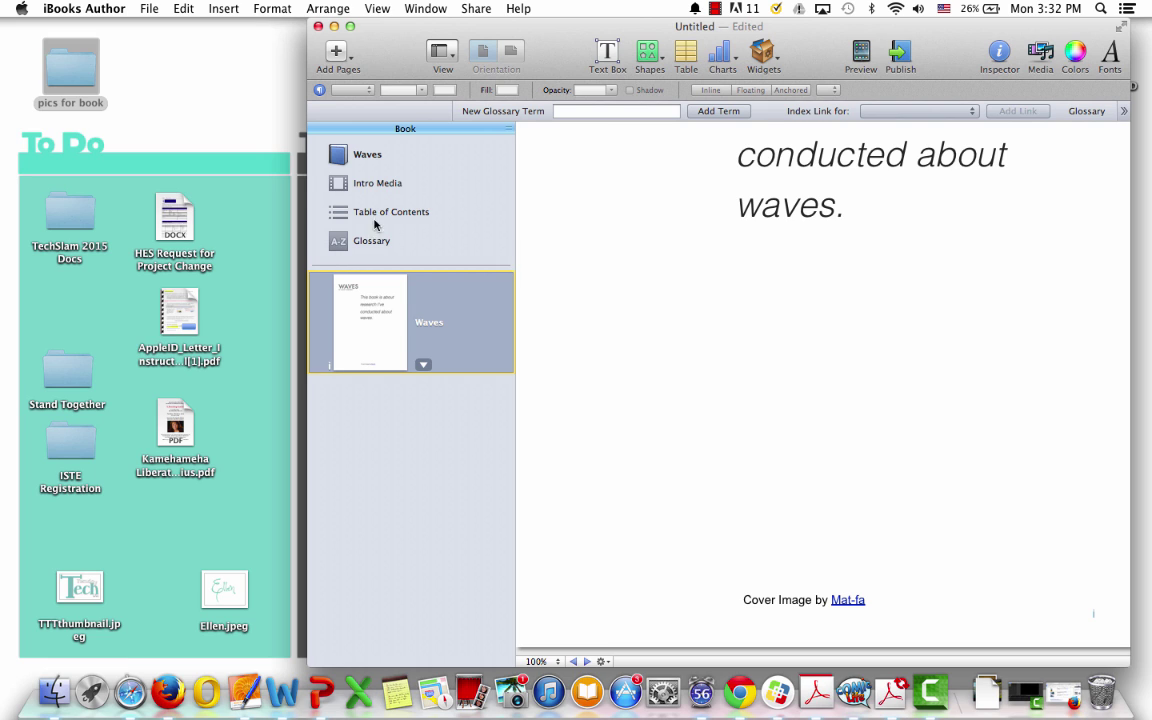
- Insert a Blank template page after the WAVES title page
{"action": "left_click", "coordinate": [336, 51]}
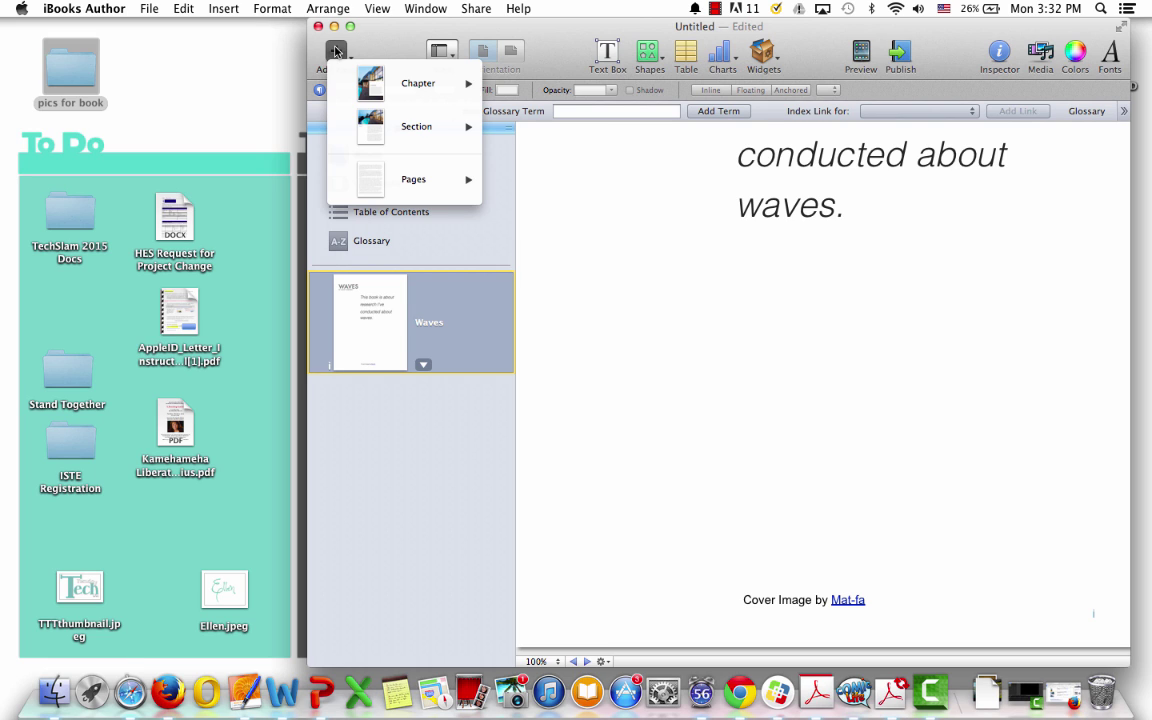
{"action": "mouse_move", "coordinate": [378, 184]}
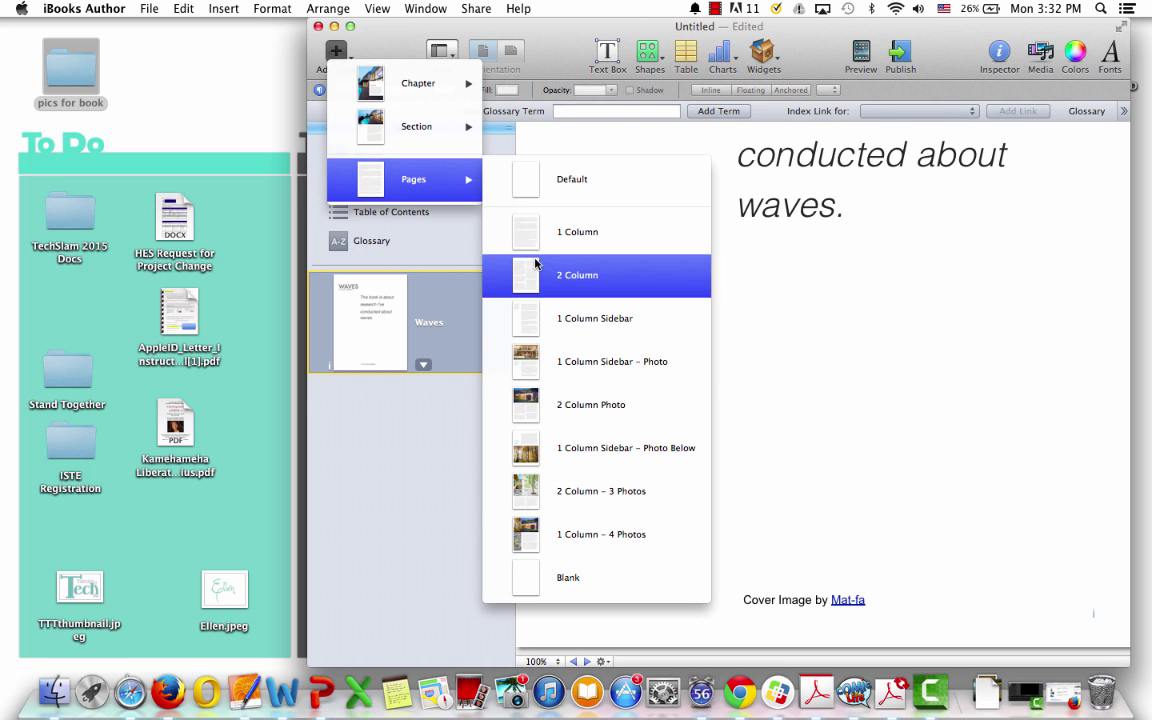
{"action": "left_click", "coordinate": [530, 582]}
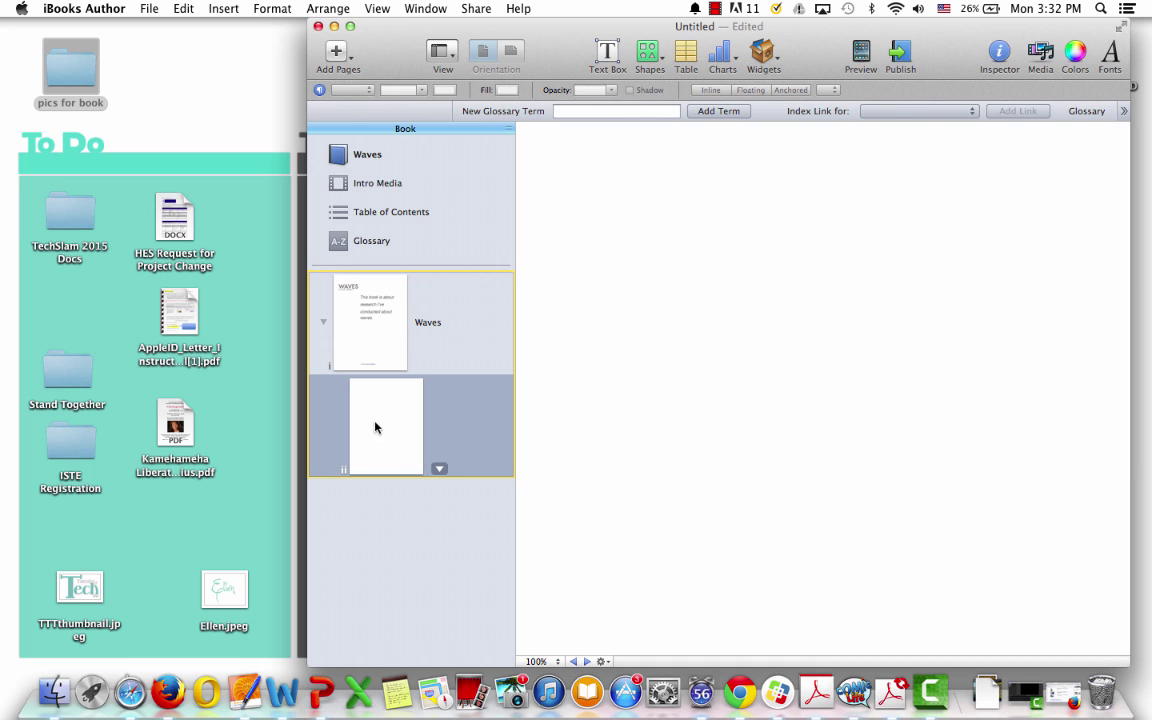
- Drag WavePage1.jpg from the pics for book folder onto page two
{"action": "double_click", "coordinate": [67, 74]}
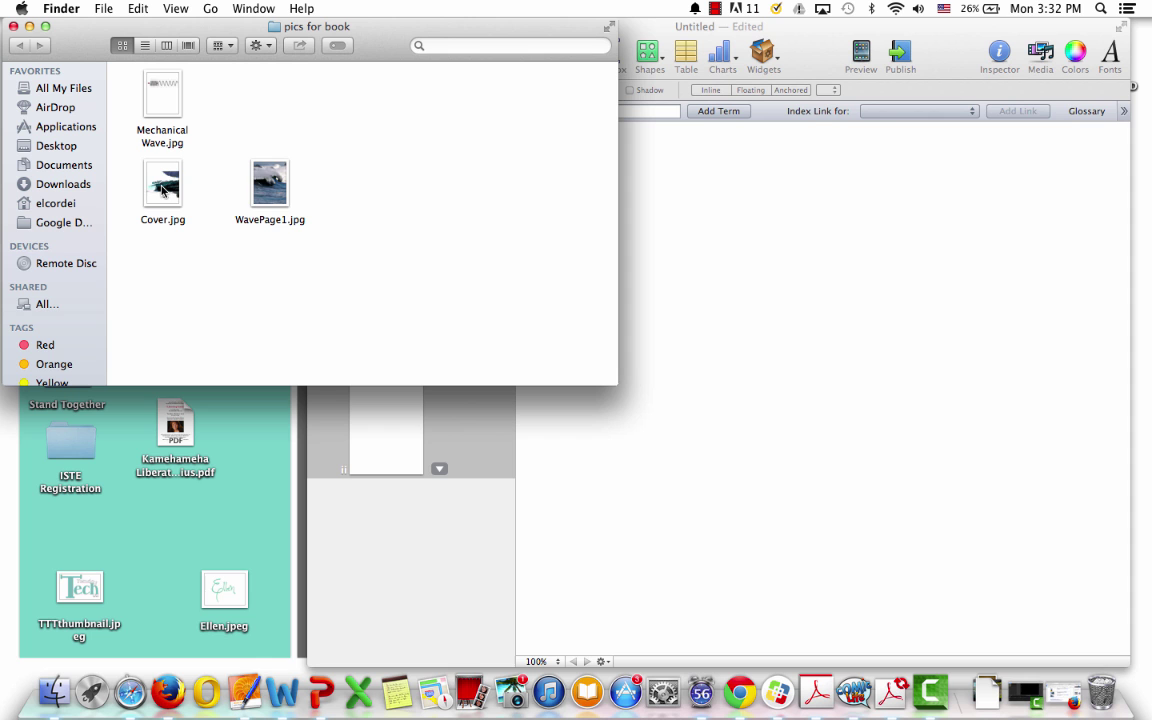
{"action": "left_click_drag", "start_coordinate": [240, 166], "coordinate": [742, 350]}
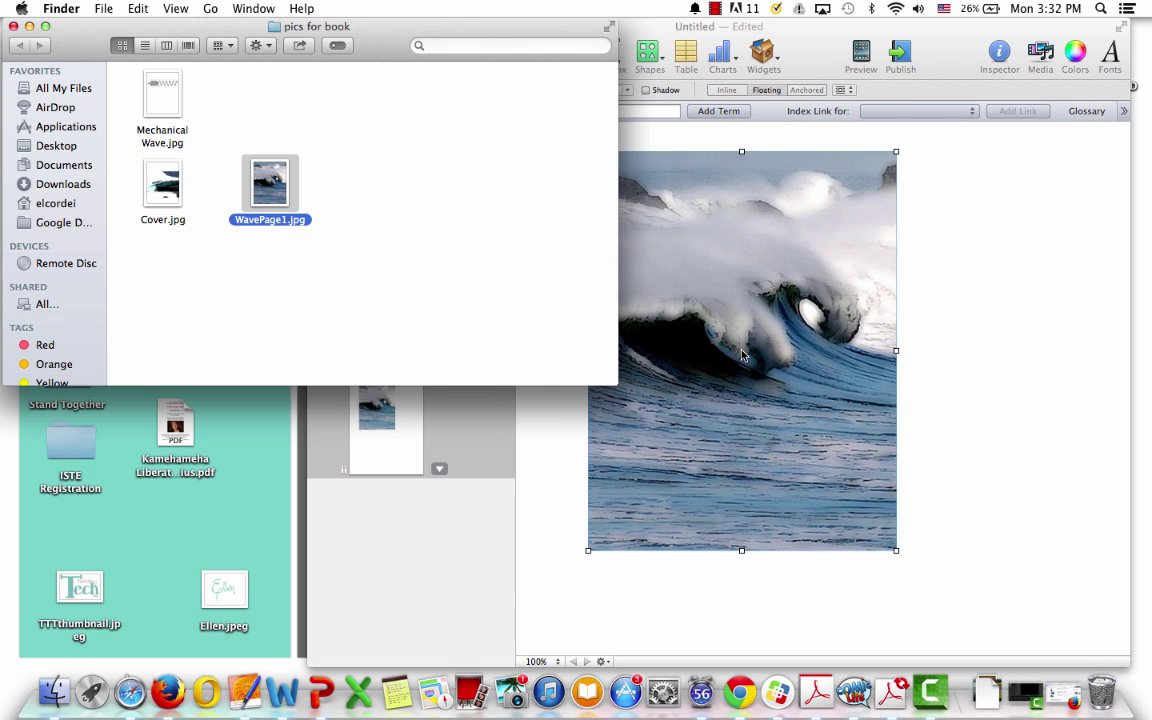
{"action": "left_click", "coordinate": [13, 26]}
- Move and enlarge the wave photo so it covers the whole page
{"action": "left_click", "coordinate": [668, 303]}
{"action": "left_click_drag", "start_coordinate": [668, 303], "coordinate": [579, 240]}
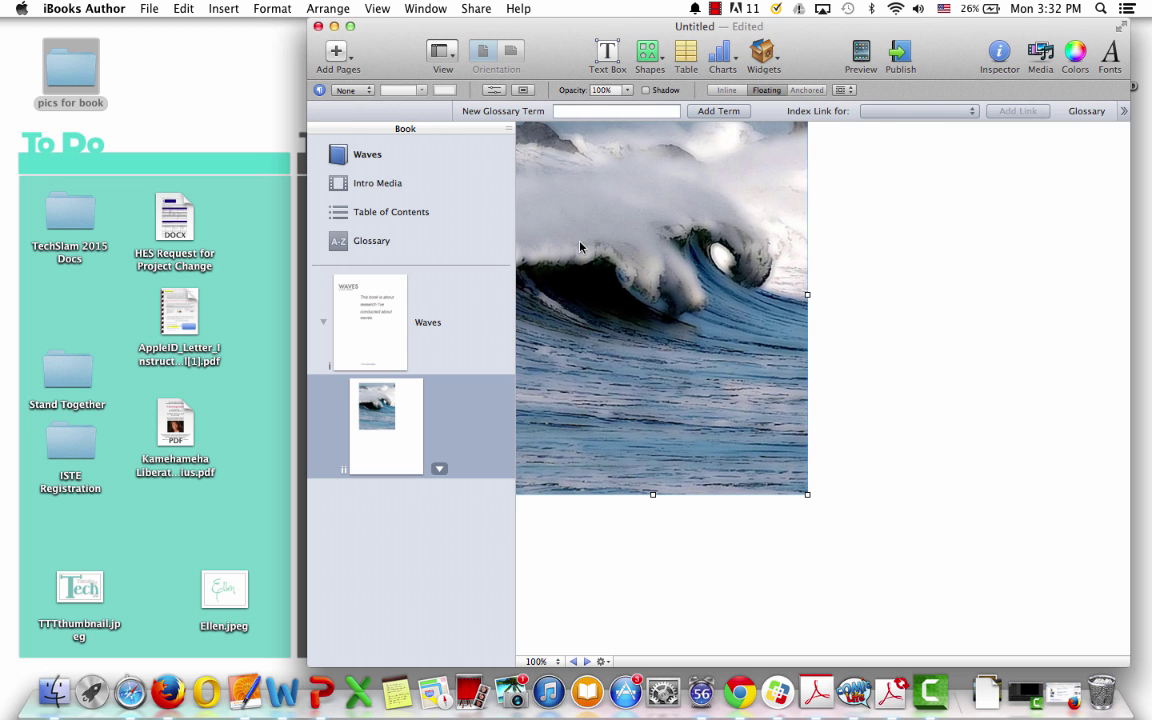
{"action": "left_click_drag", "start_coordinate": [808, 496], "coordinate": [1017, 643]}
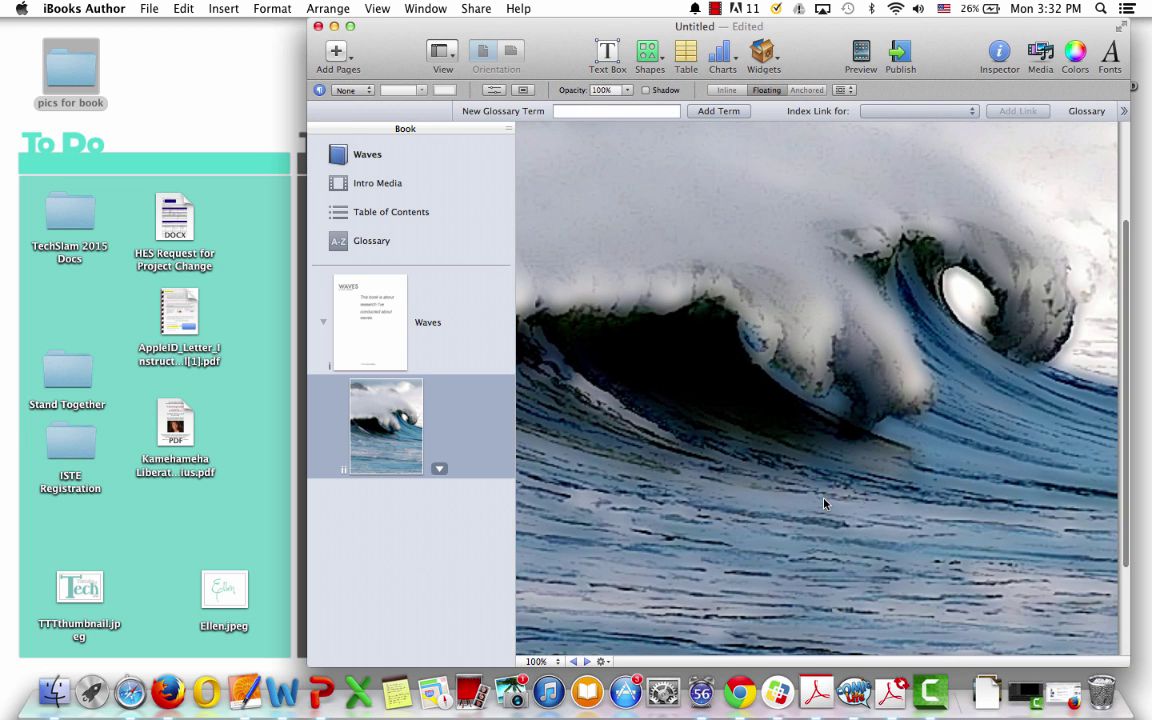
{"action": "left_click_drag", "start_coordinate": [395, 44], "coordinate": [319, 40]}
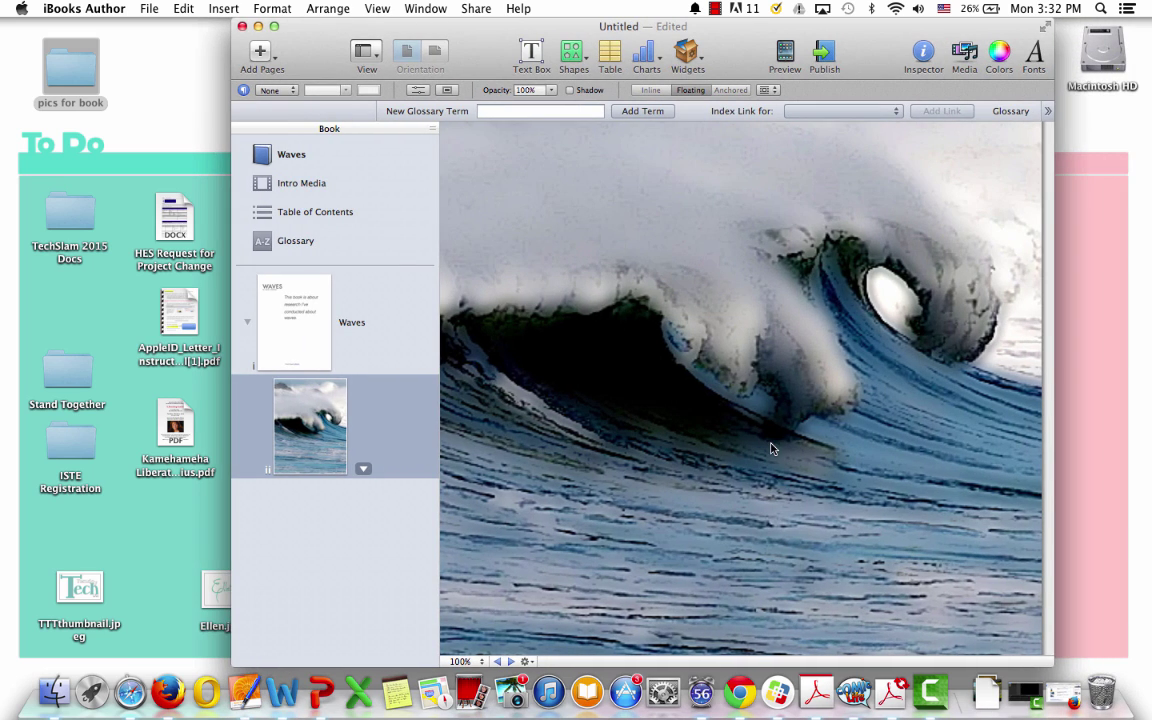
- Copy the Page 1 wave intro paragraph from the Image Research doc, then minimize Firefox
{"action": "left_click", "coordinate": [1063, 692]}
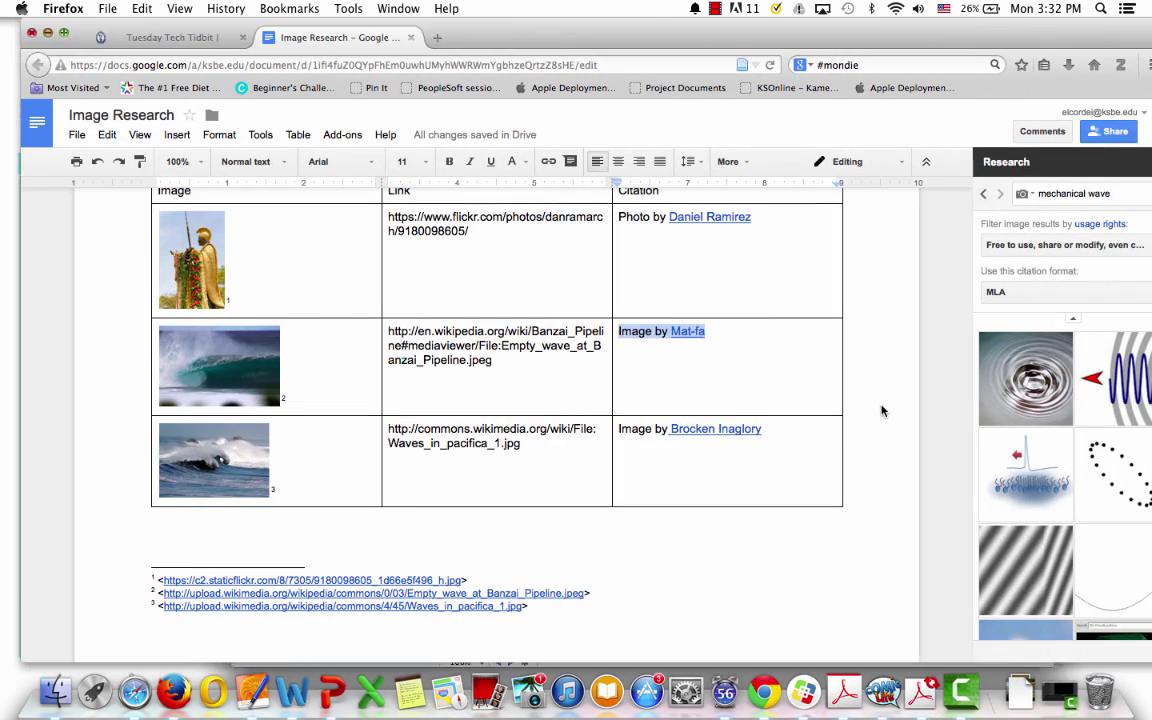
{"action": "scroll", "coordinate": [702, 445], "scroll_direction": "down", "scroll_amount": 10}
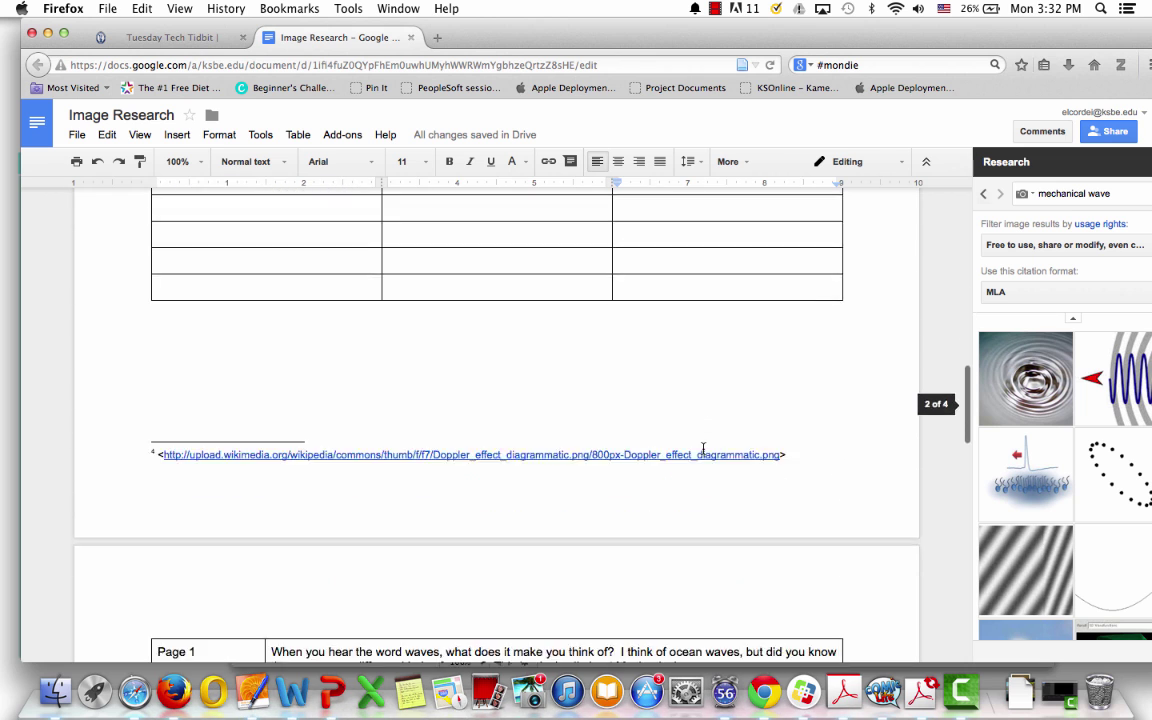
{"action": "scroll", "coordinate": [702, 449], "scroll_direction": "down", "scroll_amount": 5}
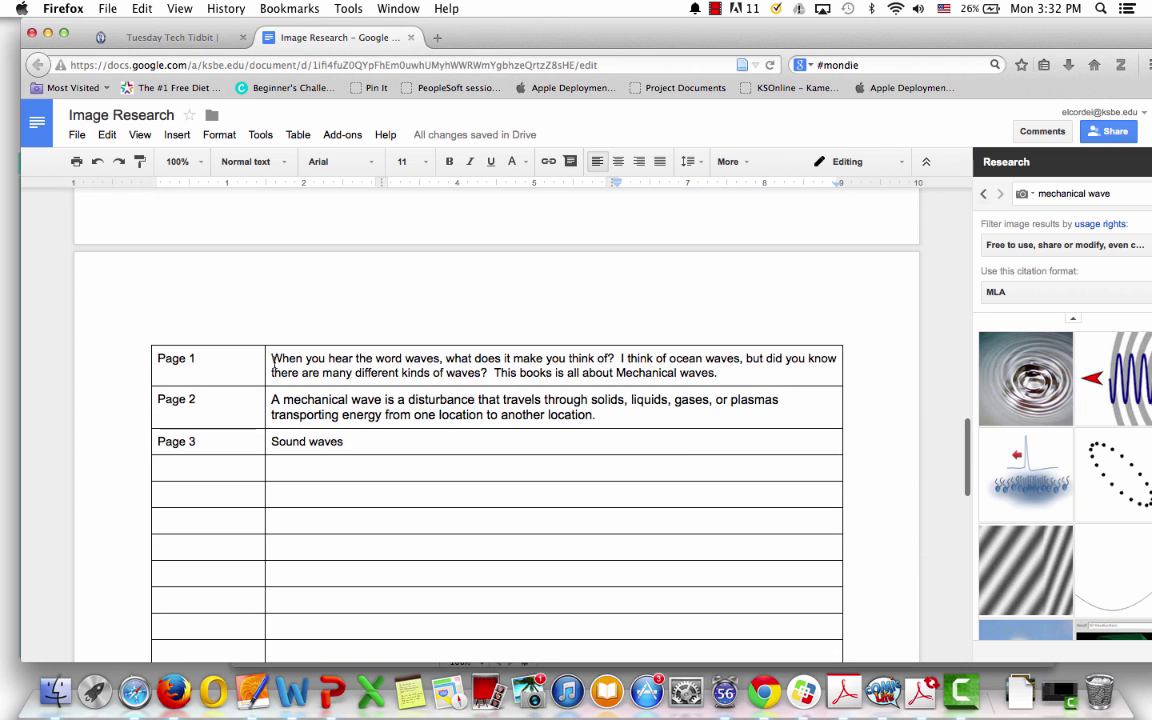
{"action": "left_click_drag", "start_coordinate": [272, 364], "coordinate": [740, 377]}
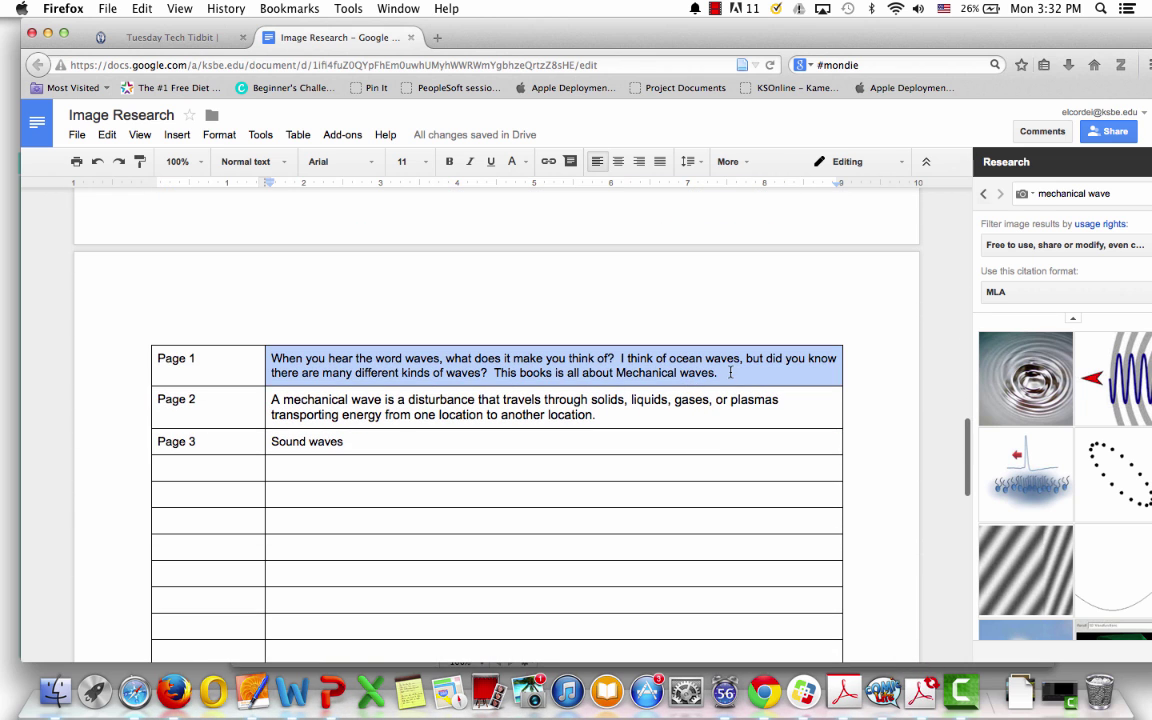
{"action": "key", "text": "super+c"}
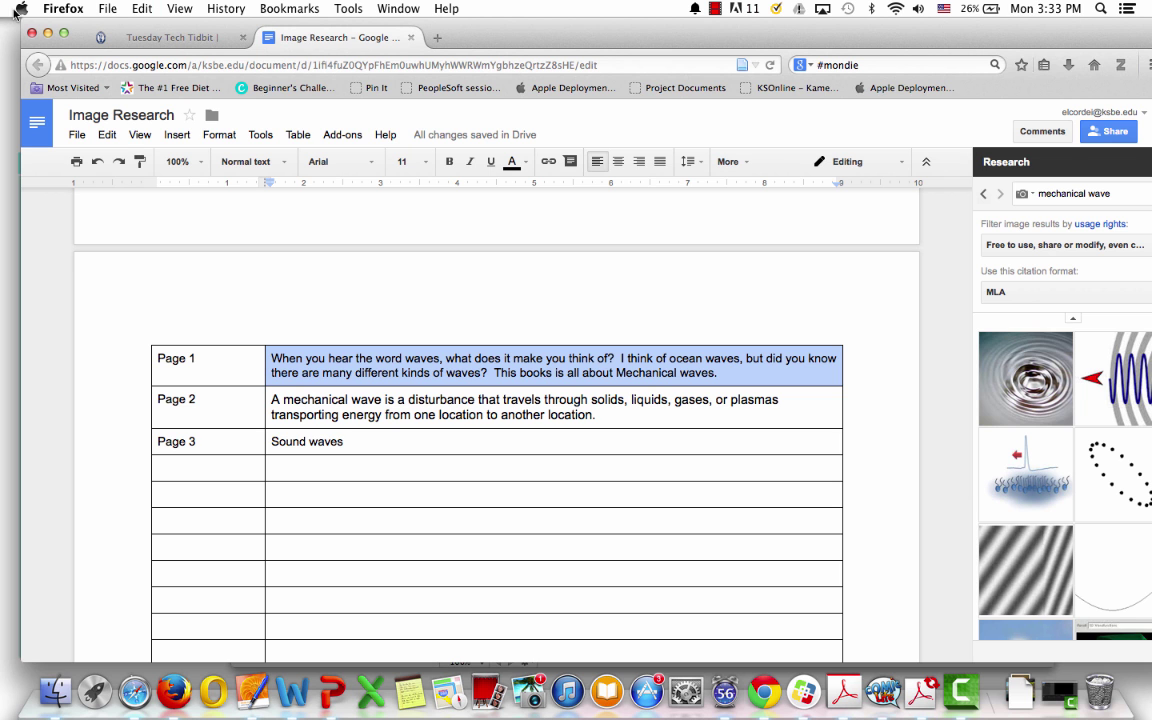
{"action": "left_click", "coordinate": [47, 33]}
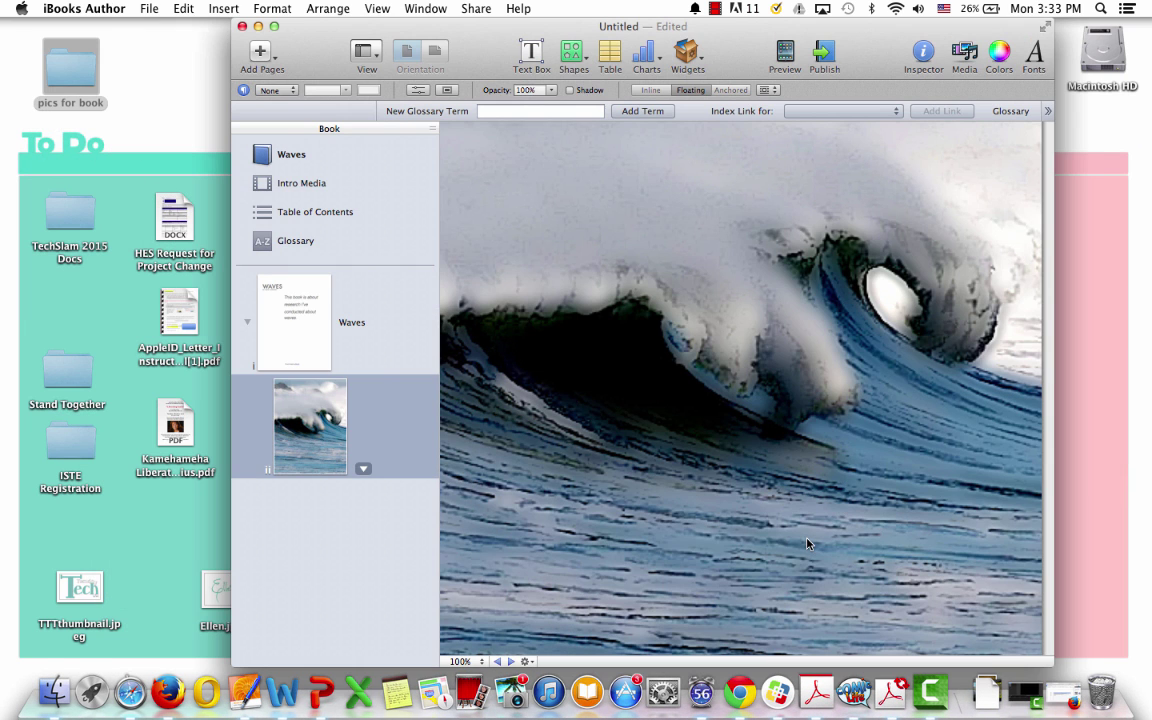
- Paste the intro paragraph onto the wave photo page and set it to 36 pt
{"action": "key", "text": "super+v"}
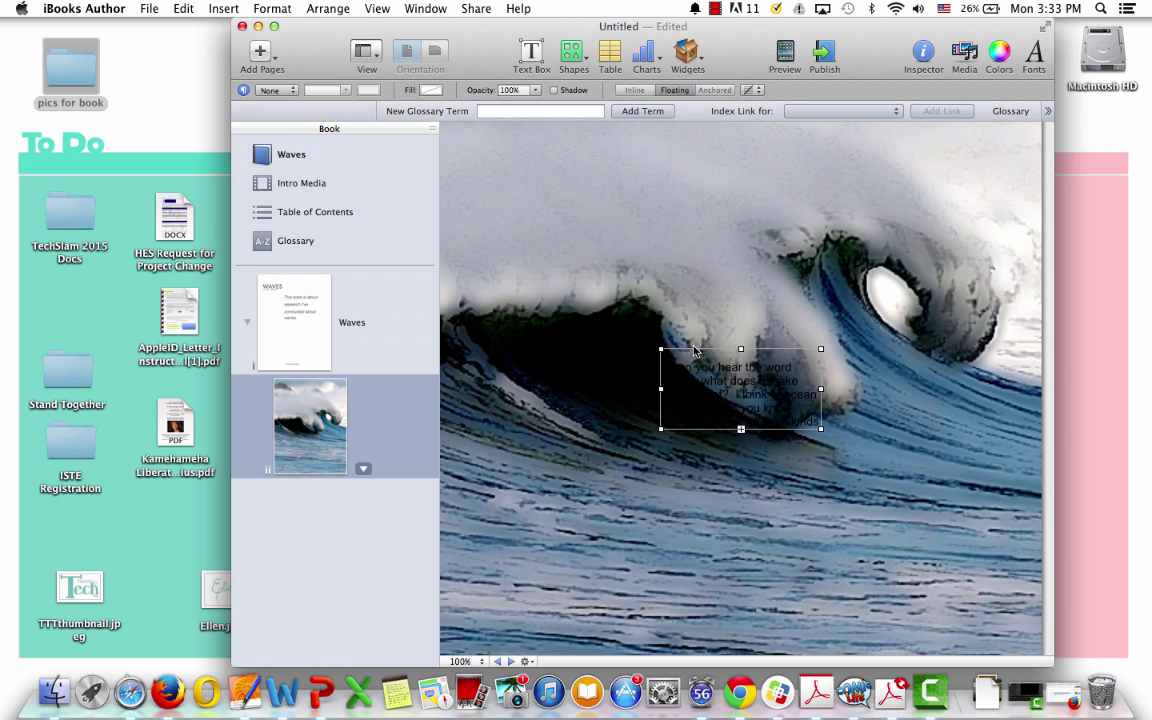
{"action": "left_click_drag", "start_coordinate": [703, 393], "coordinate": [835, 532]}
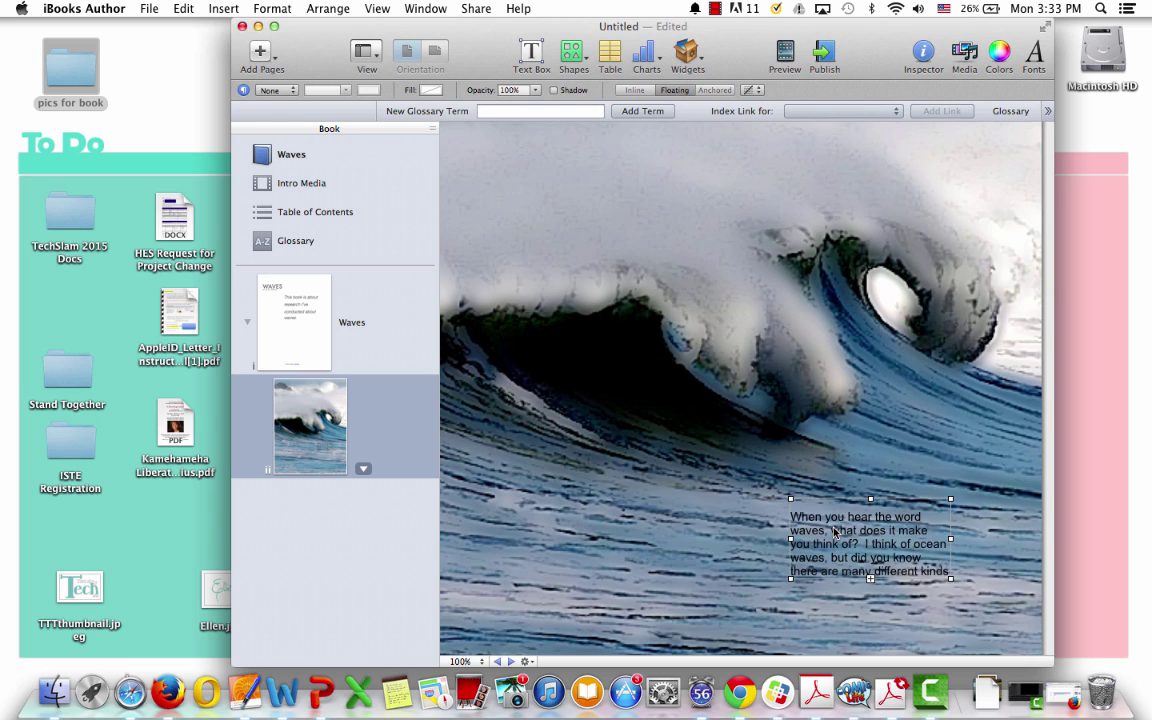
{"action": "double_click", "coordinate": [834, 531]}
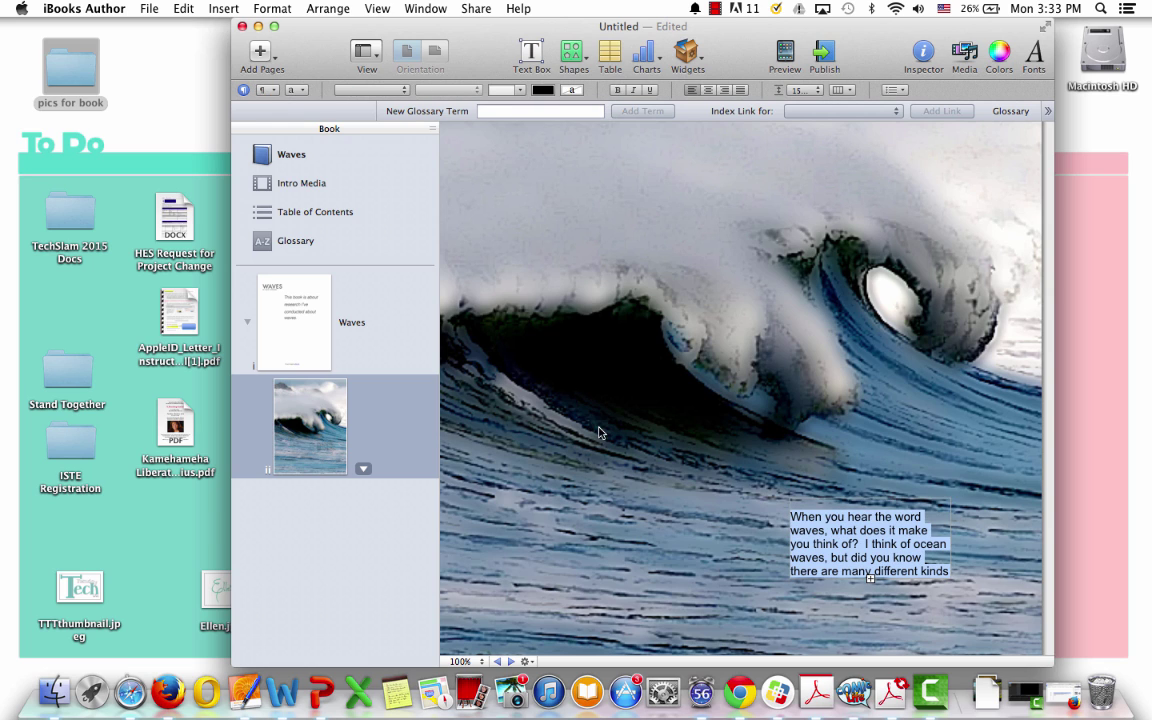
{"action": "left_click", "coordinate": [518, 91]}
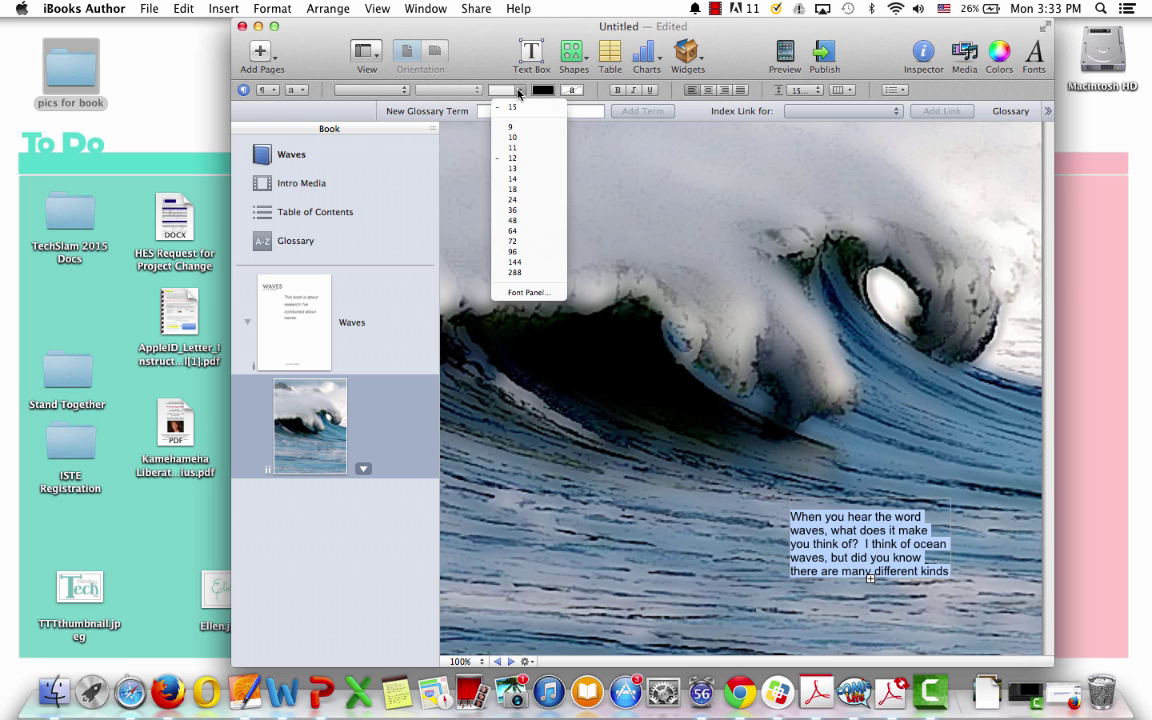
{"action": "left_click", "coordinate": [522, 210]}
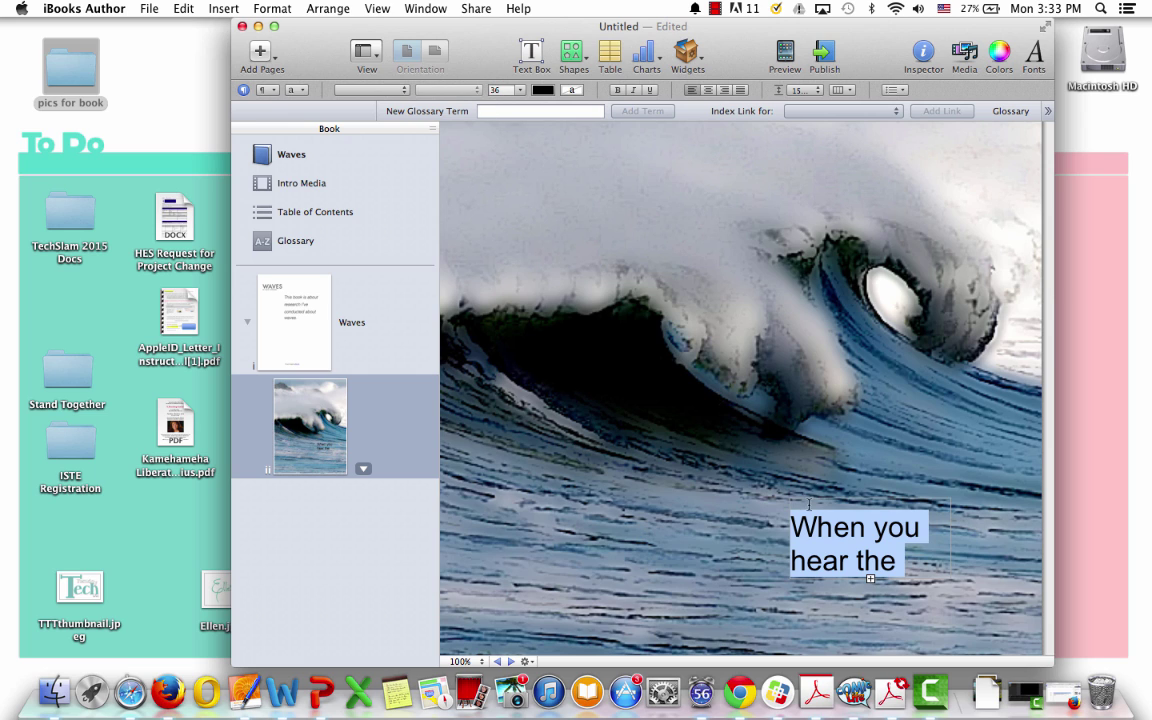
{"action": "left_click", "coordinate": [688, 488]}
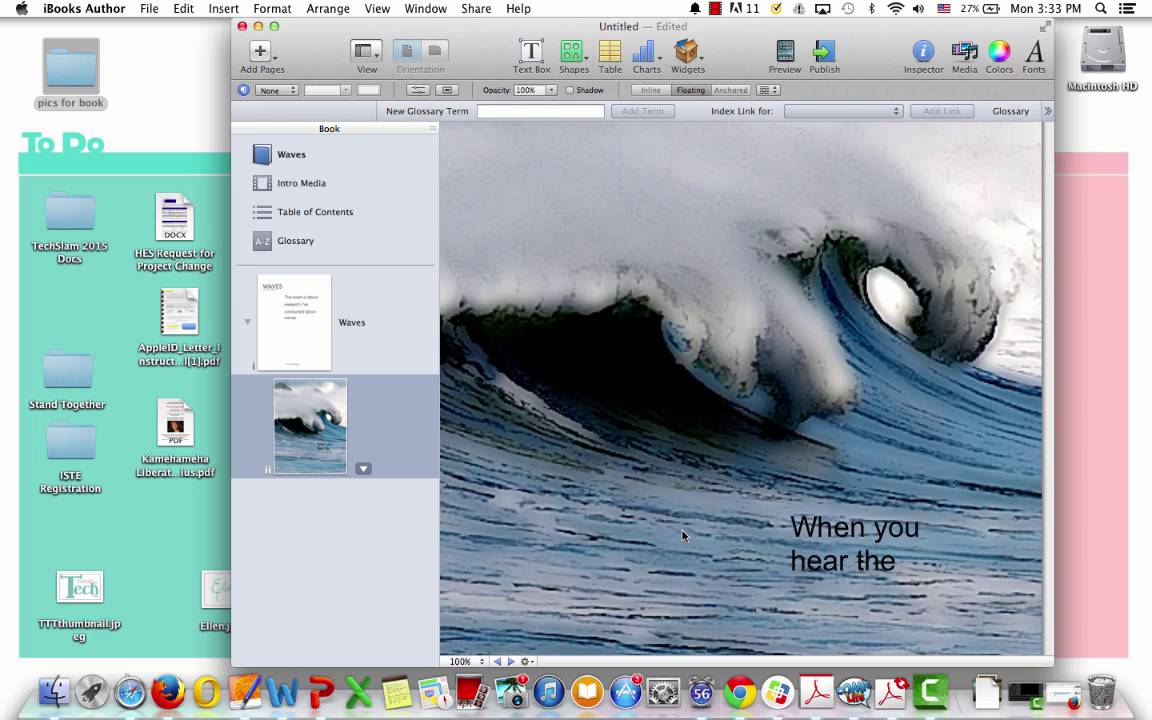
{"action": "left_click", "coordinate": [788, 502]}
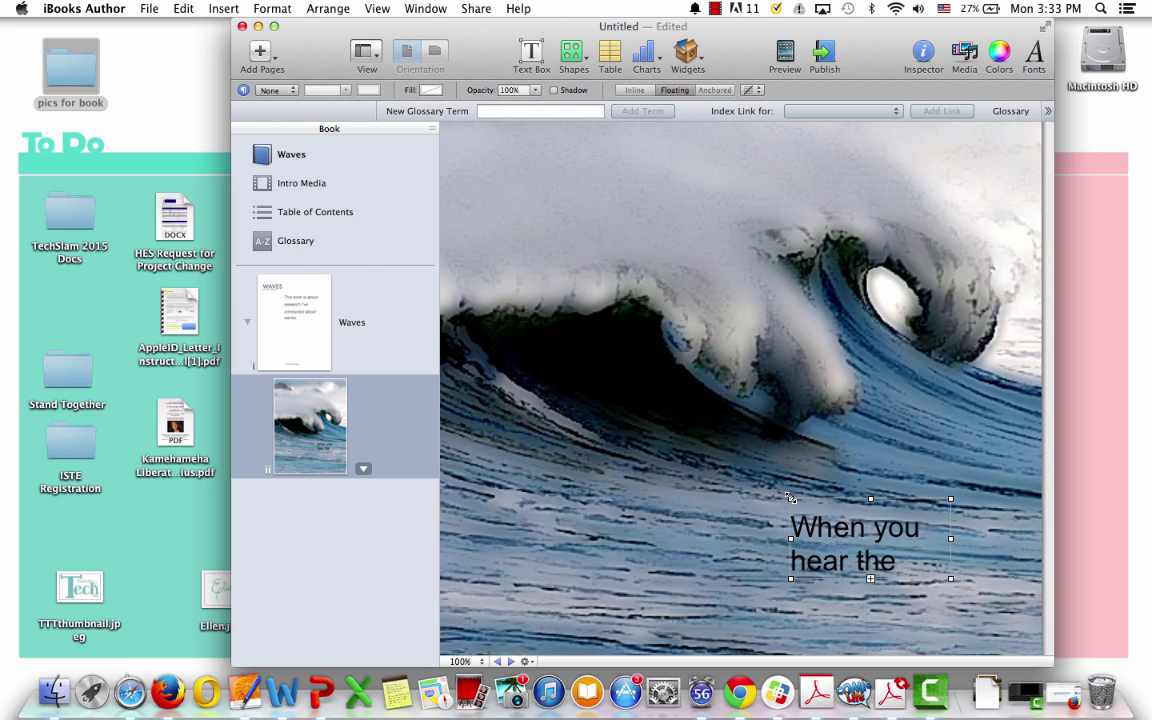
- Enlarge the intro text box to show the whole paragraph and move it lower right
{"action": "left_click_drag", "start_coordinate": [791, 499], "coordinate": [504, 332]}
{"action": "left_click_drag", "start_coordinate": [571, 413], "coordinate": [663, 507]}
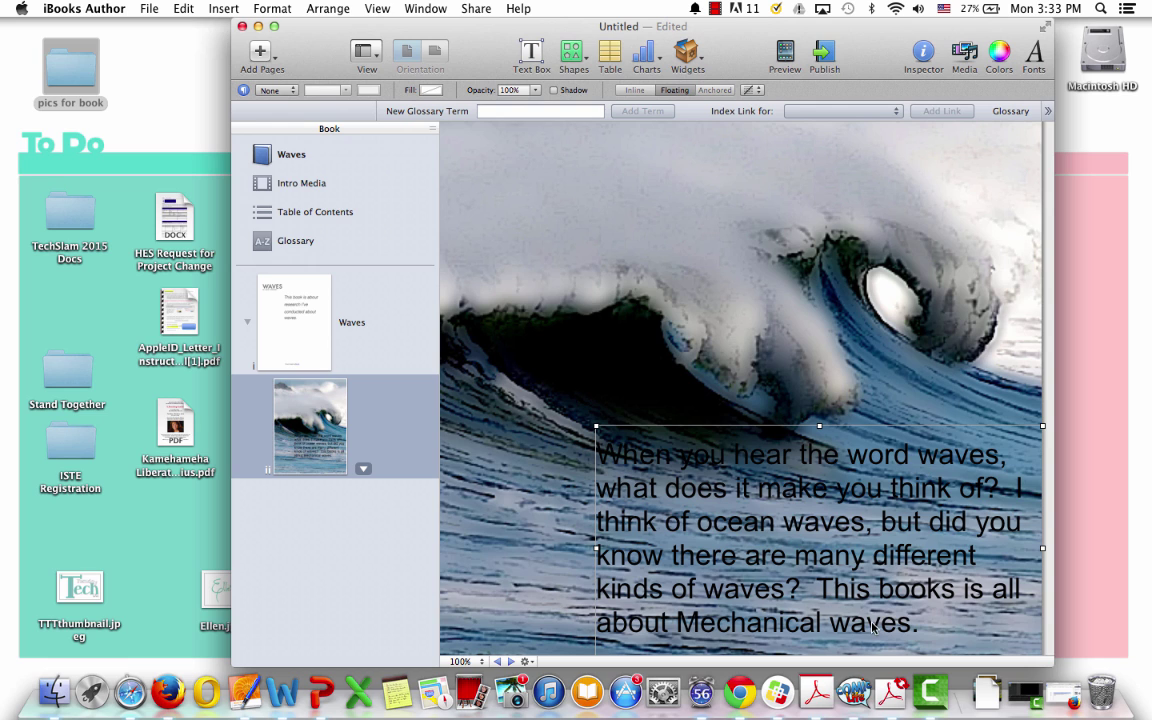
{"action": "double_click", "coordinate": [634, 462]}
{"action": "triple_click", "coordinate": [634, 462]}
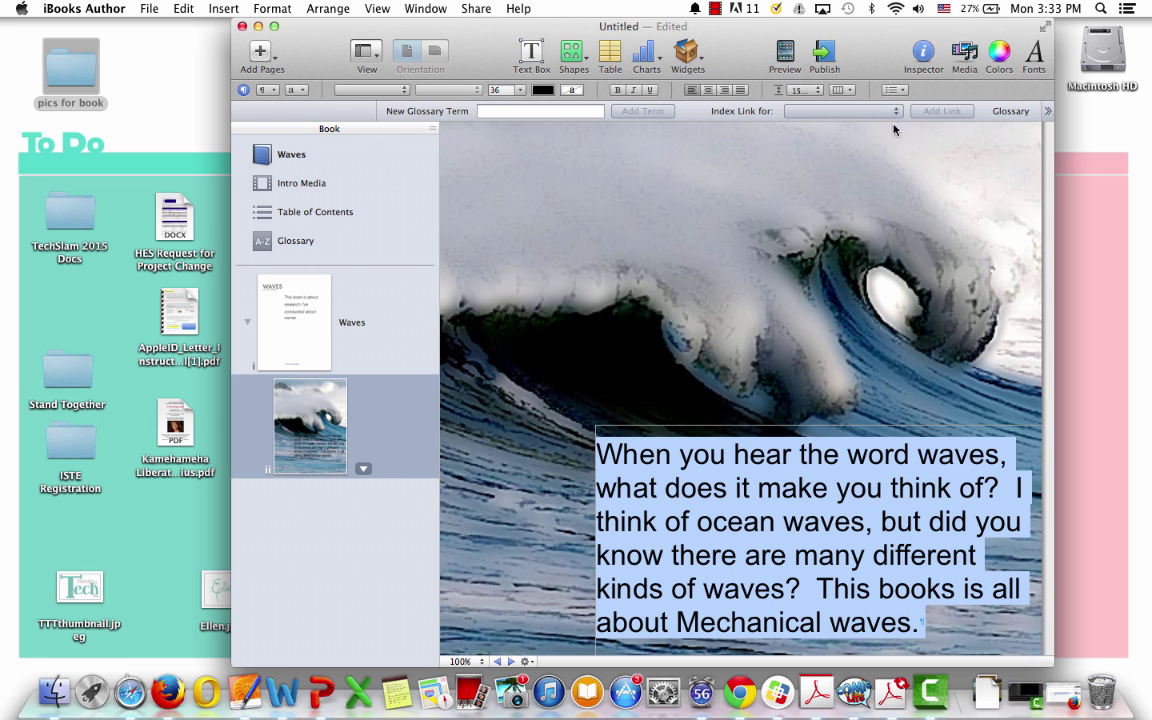
- Color the intro paragraph a pale silver gray from the Colors panel
{"action": "left_click", "coordinate": [1000, 53]}
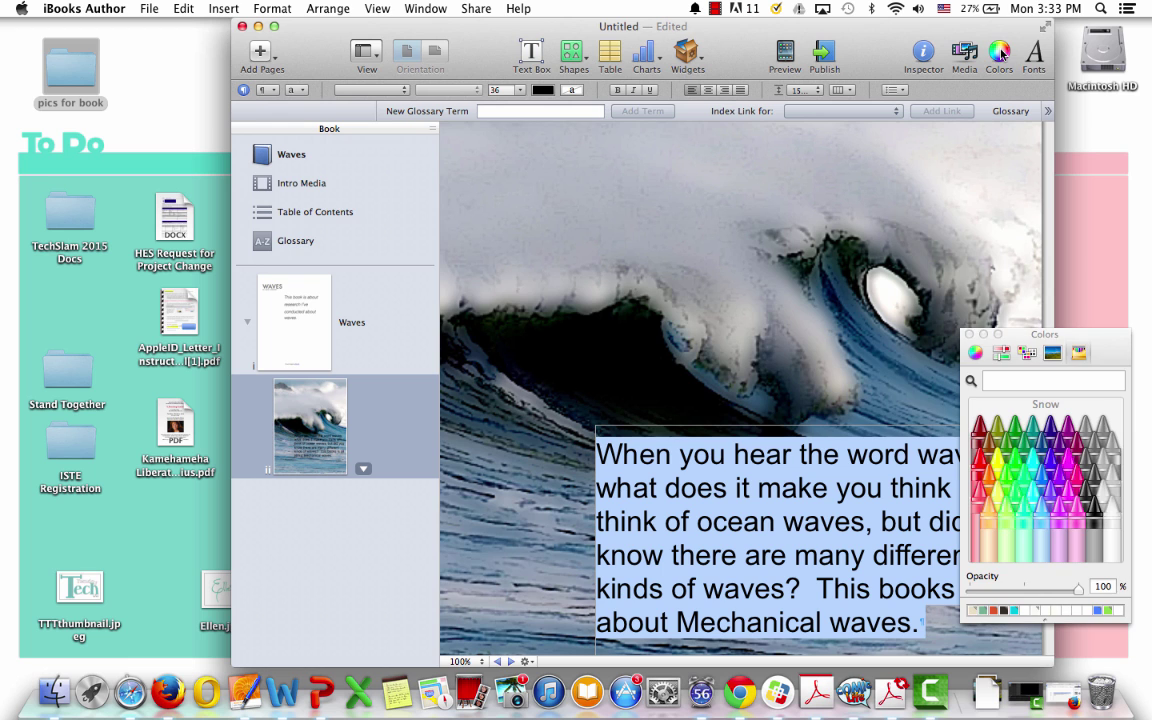
{"action": "left_click", "coordinate": [1115, 482]}
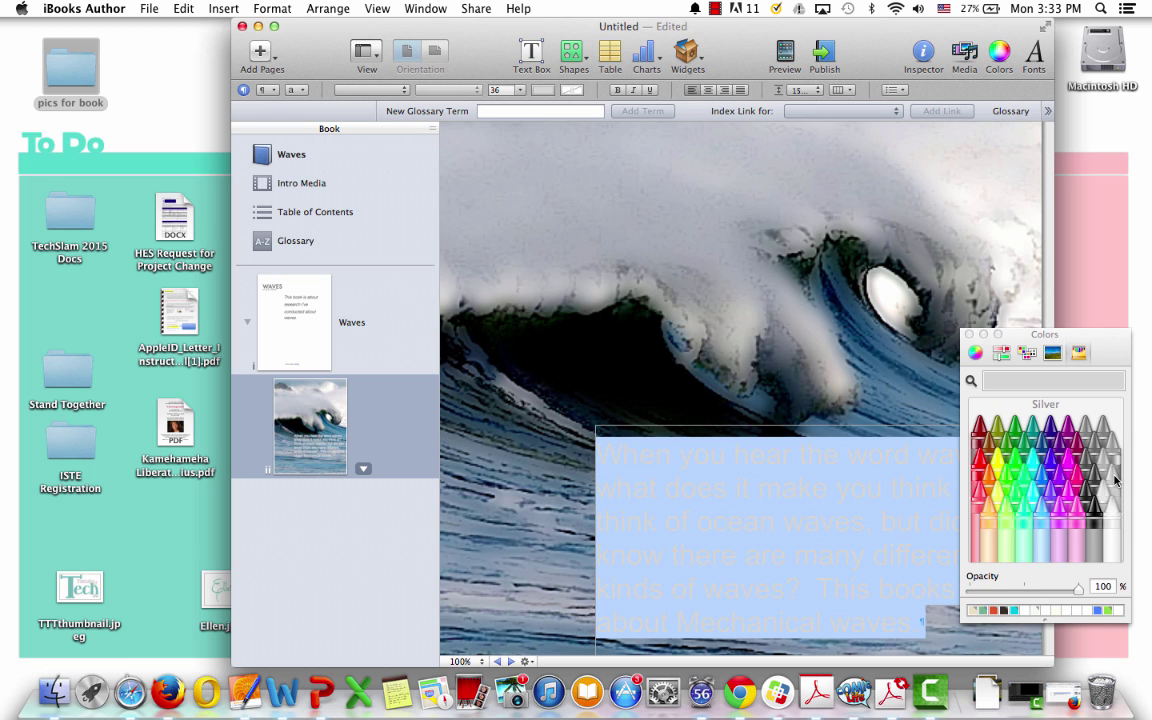
{"action": "key", "text": "super+Tab"}
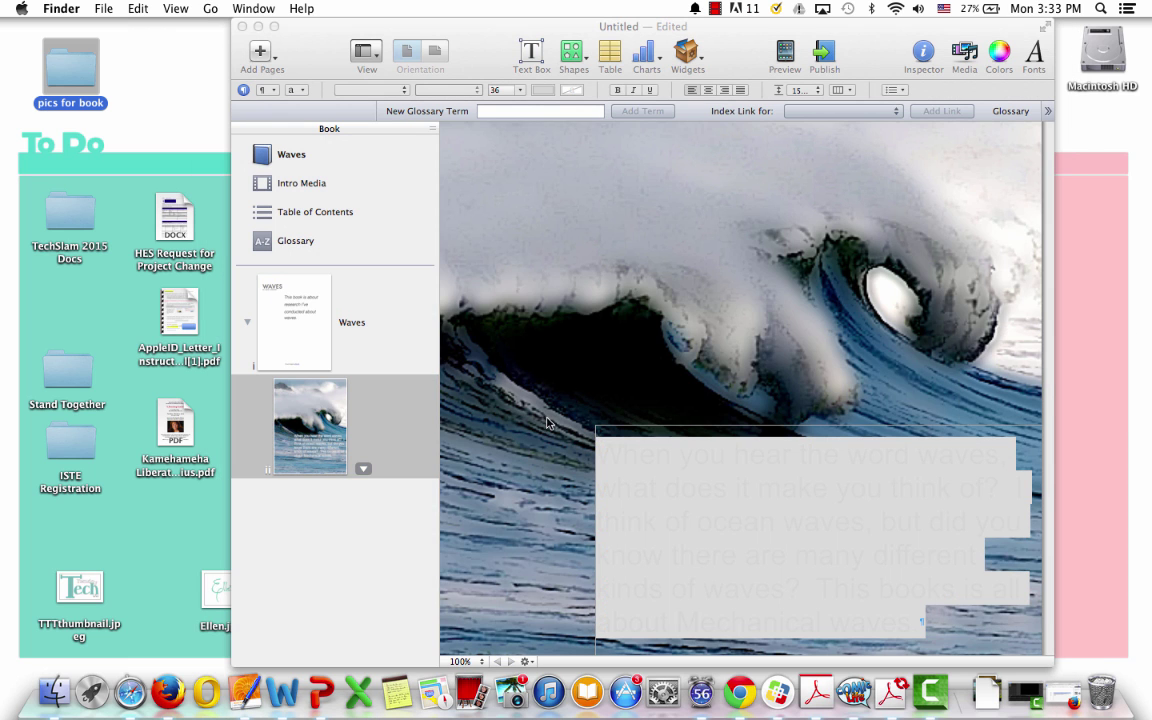
{"action": "left_click", "coordinate": [491, 380]}
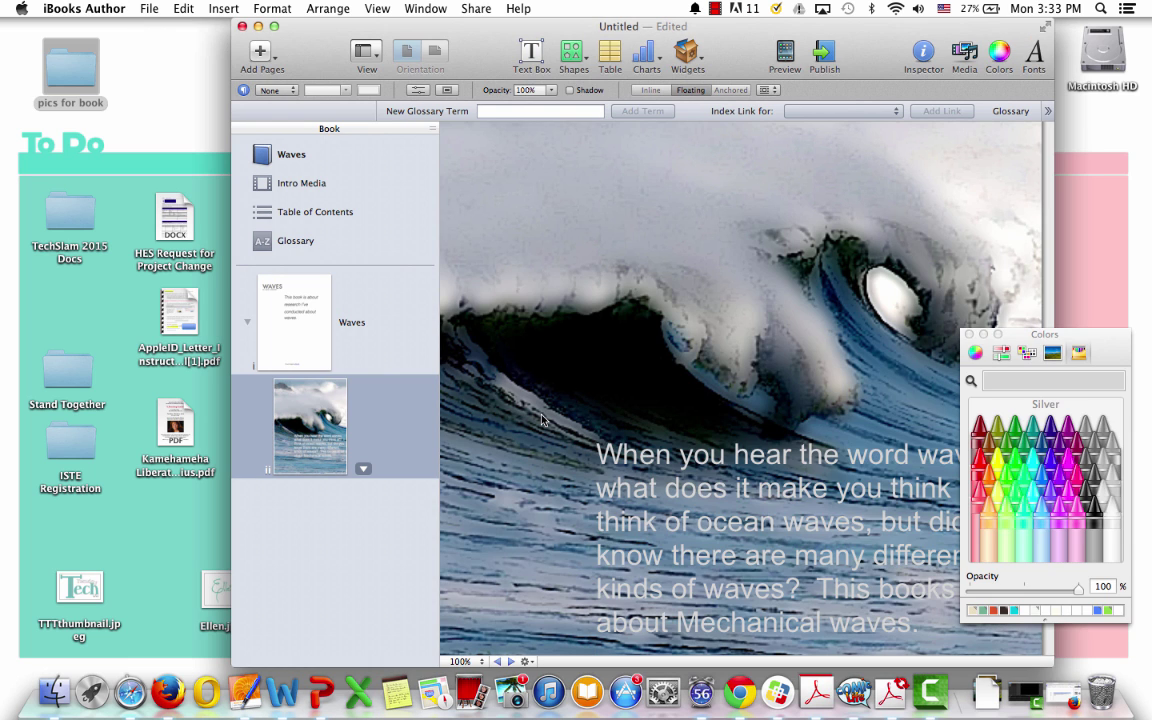
{"action": "left_click", "coordinate": [969, 335]}
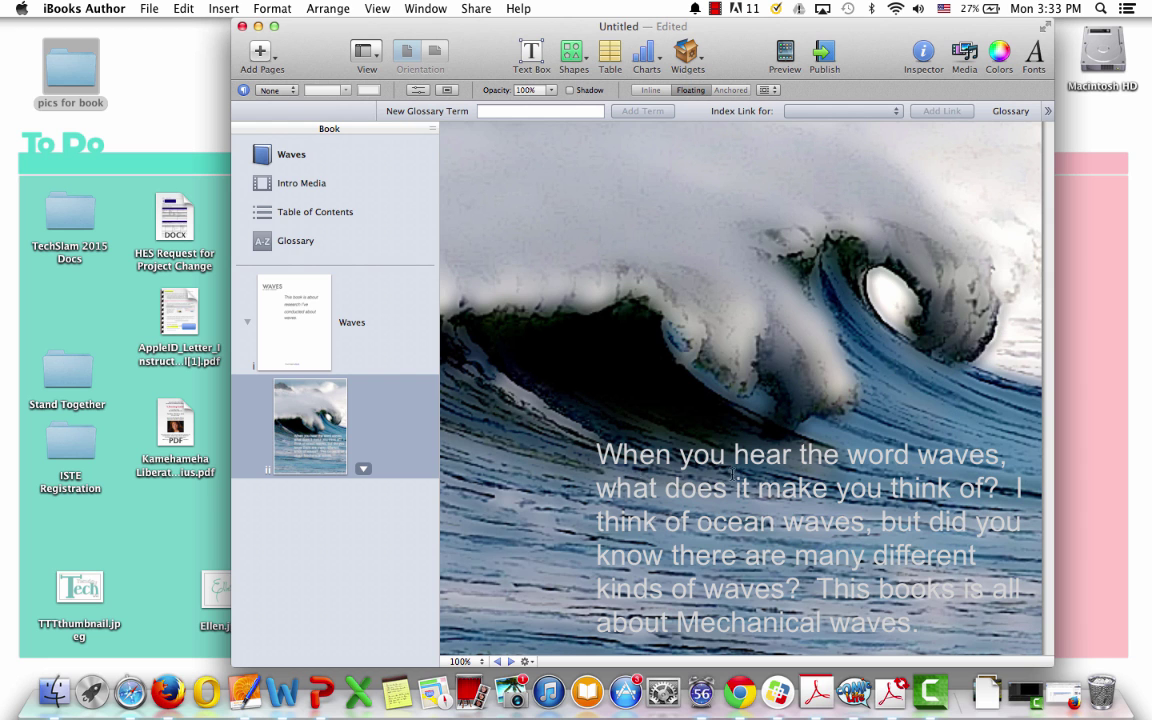
- Nudge the intro text box slightly lower on the photo
{"action": "scroll", "coordinate": [476, 465], "scroll_direction": "down", "scroll_amount": 5}
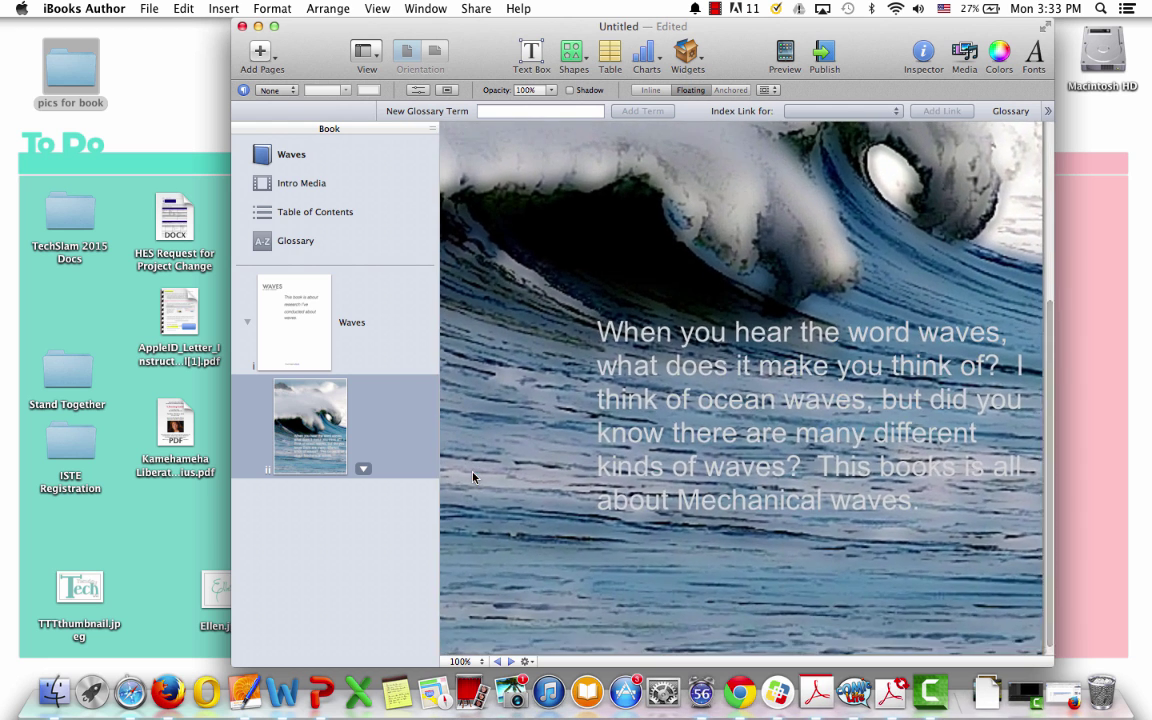
{"action": "scroll", "coordinate": [473, 476], "scroll_direction": "left", "scroll_amount": 2}
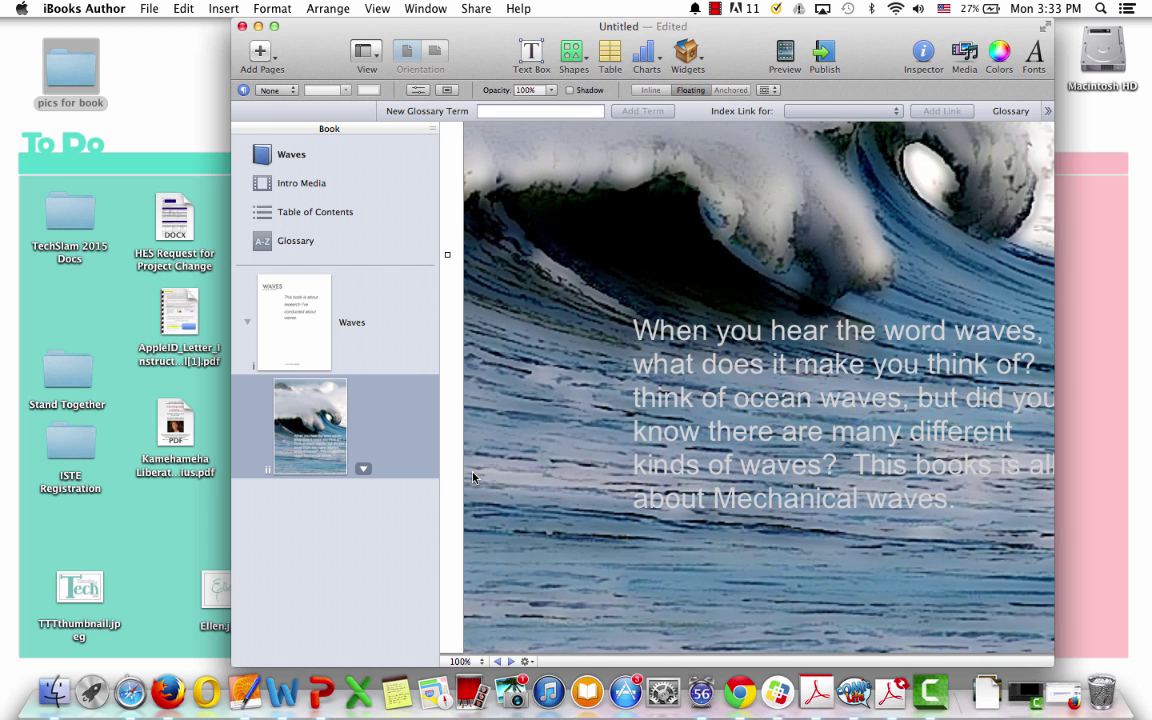
{"action": "left_click", "coordinate": [667, 366]}
{"action": "left_click_drag", "start_coordinate": [667, 366], "coordinate": [670, 402]}
{"action": "left_click", "coordinate": [543, 395]}
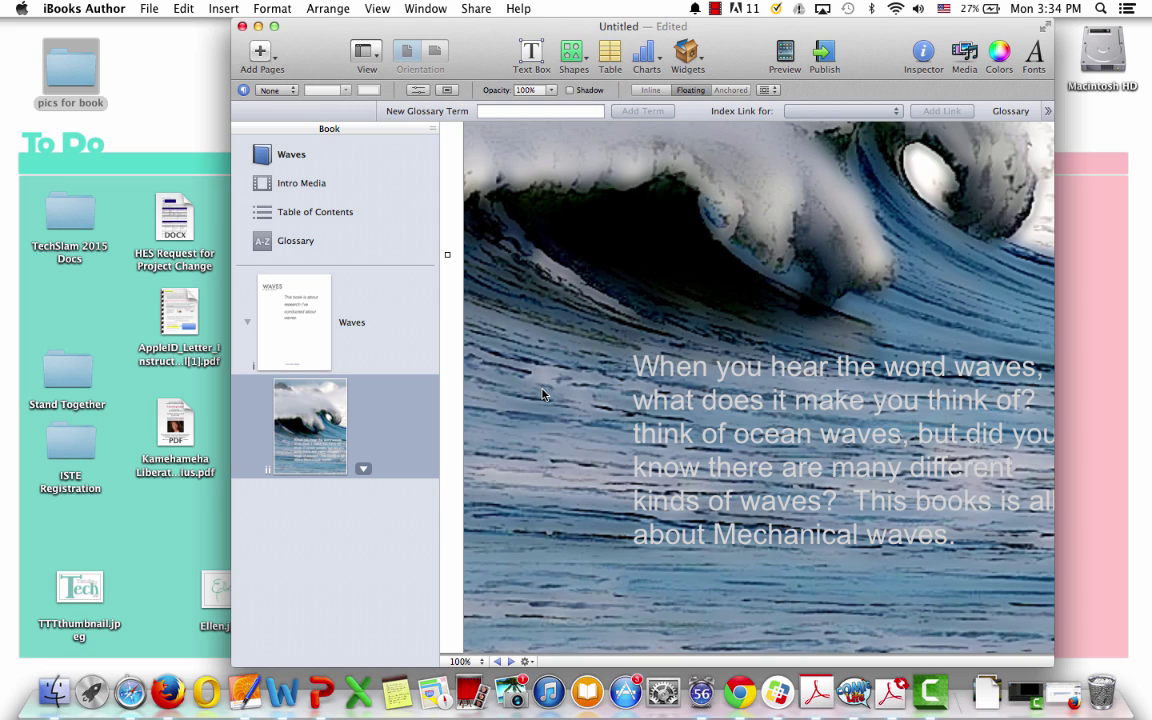
- Select the third image's 'Image by' credit in Image Research, then minimize Firefox
{"action": "left_click", "coordinate": [1061, 694]}
{"action": "scroll", "coordinate": [628, 459], "scroll_direction": "up", "scroll_amount": 20}
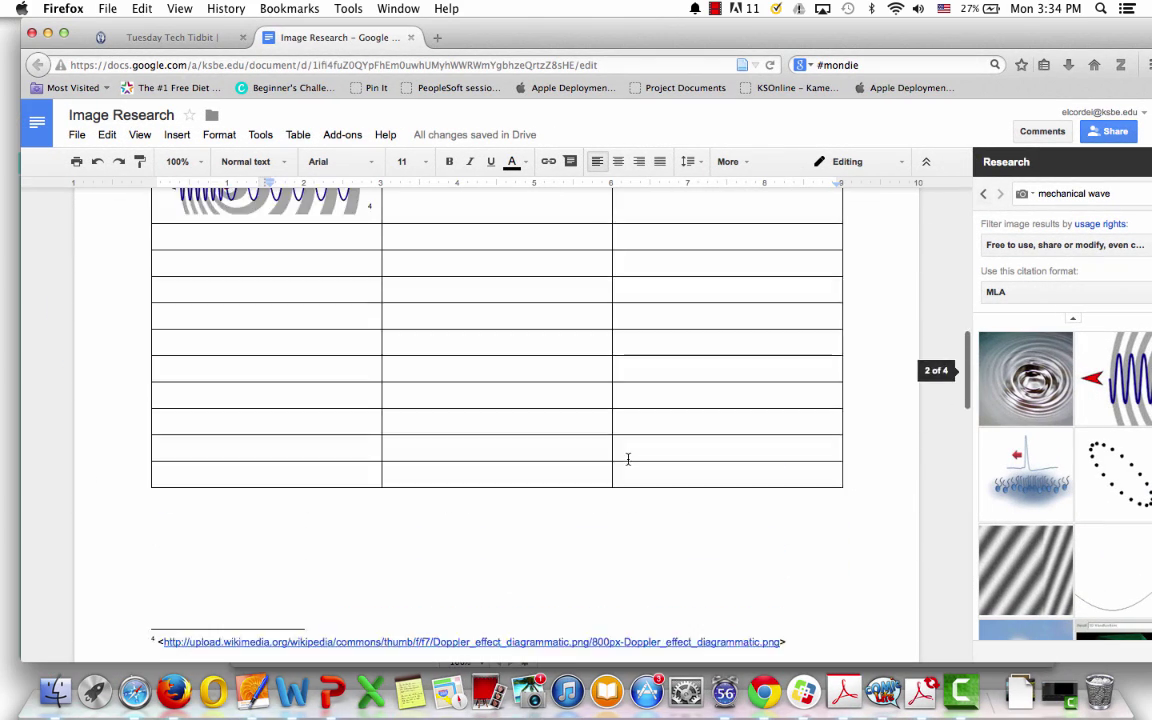
{"action": "scroll", "coordinate": [628, 459], "scroll_direction": "up", "scroll_amount": 1}
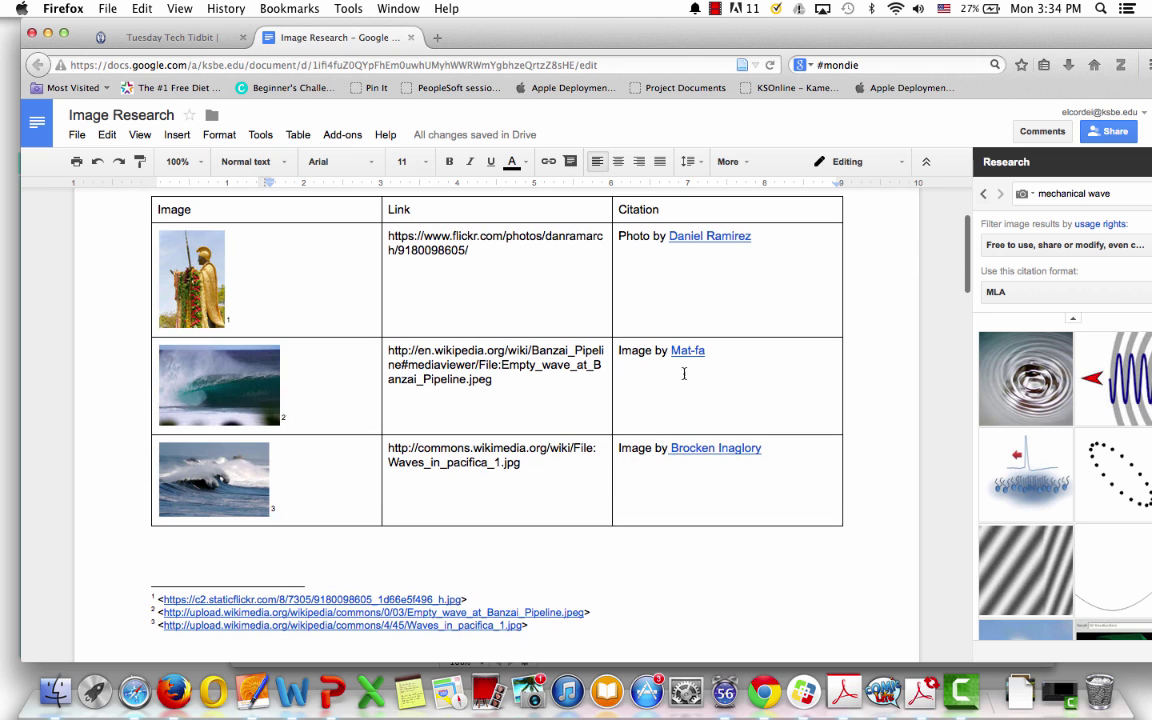
{"action": "scroll", "coordinate": [744, 424], "scroll_direction": "down", "scroll_amount": 2}
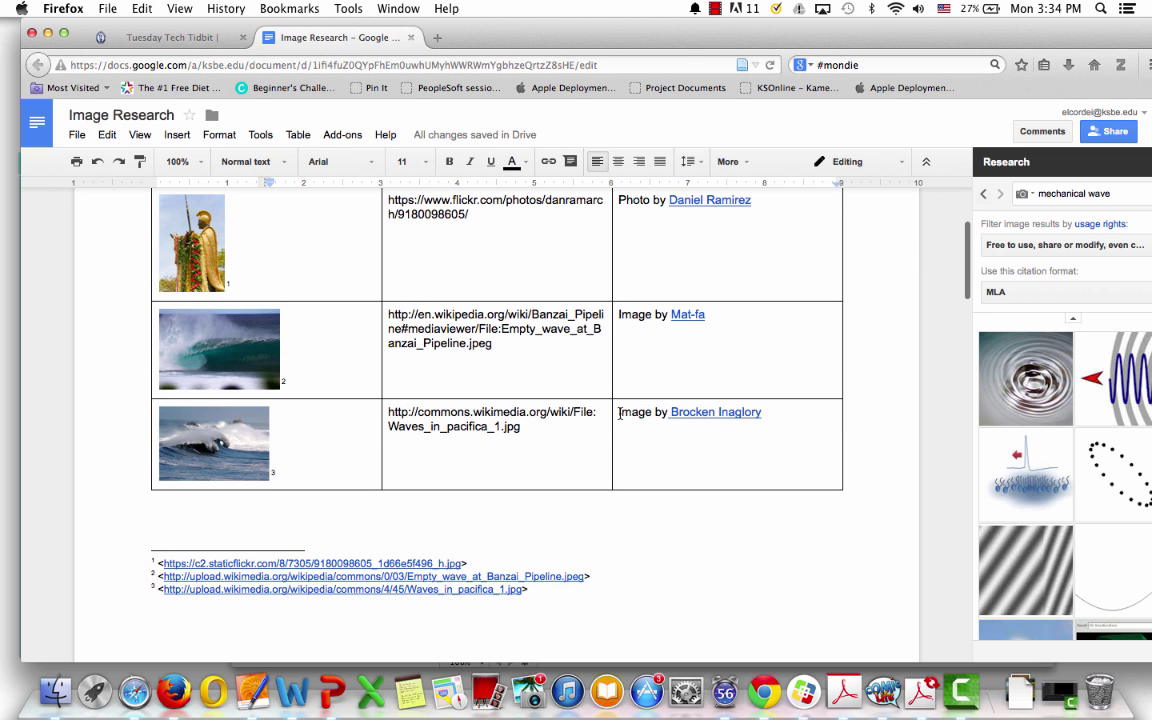
{"action": "left_click_drag", "start_coordinate": [620, 413], "coordinate": [762, 414]}
{"action": "key", "text": "super+c"}
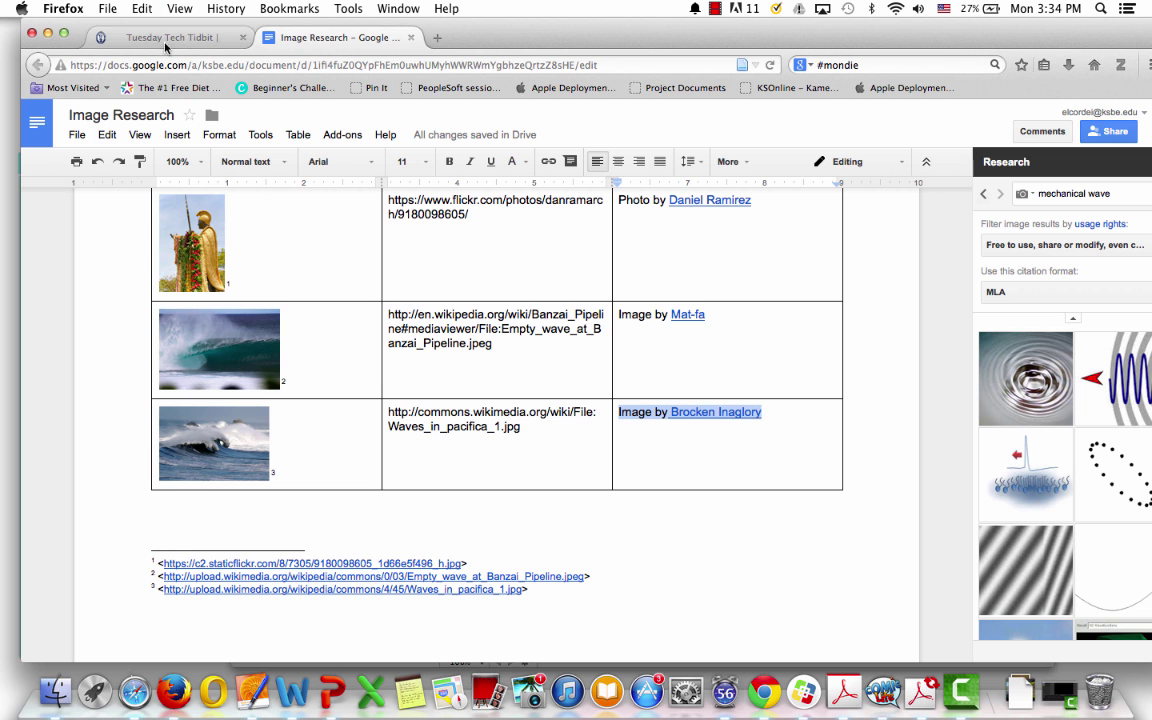
{"action": "left_click", "coordinate": [48, 34]}
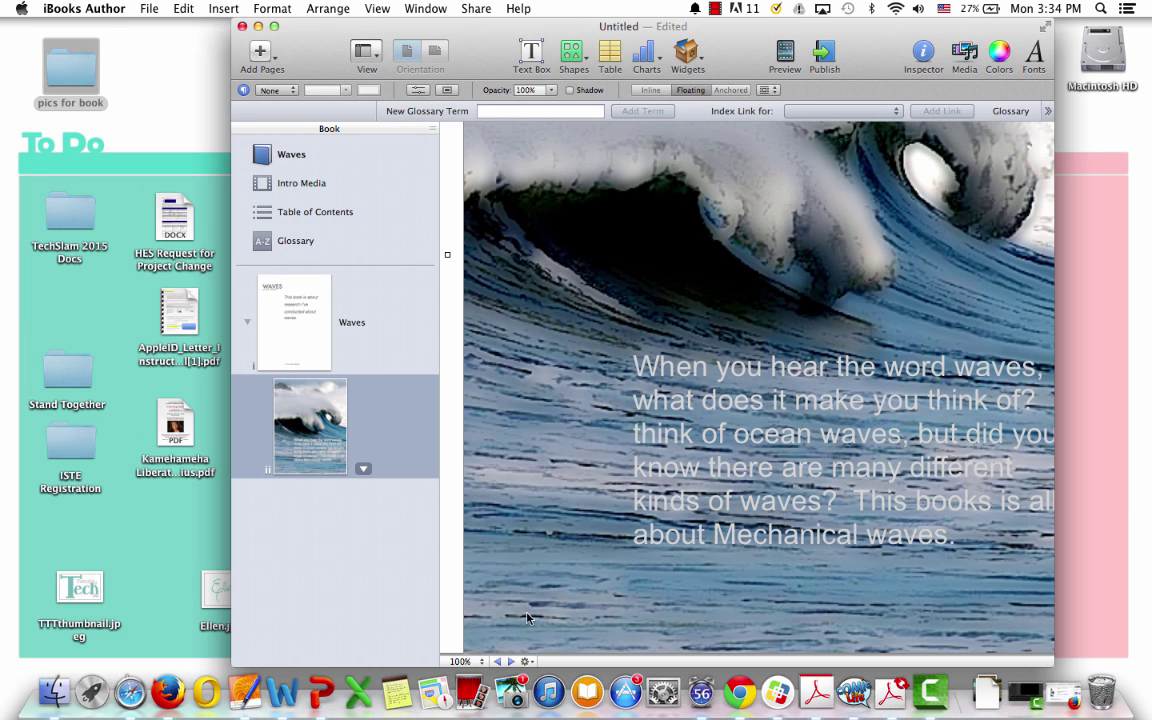
- Paste the 'Image by' credit and place it at page two's bottom-left corner
{"action": "key", "text": "super+v"}
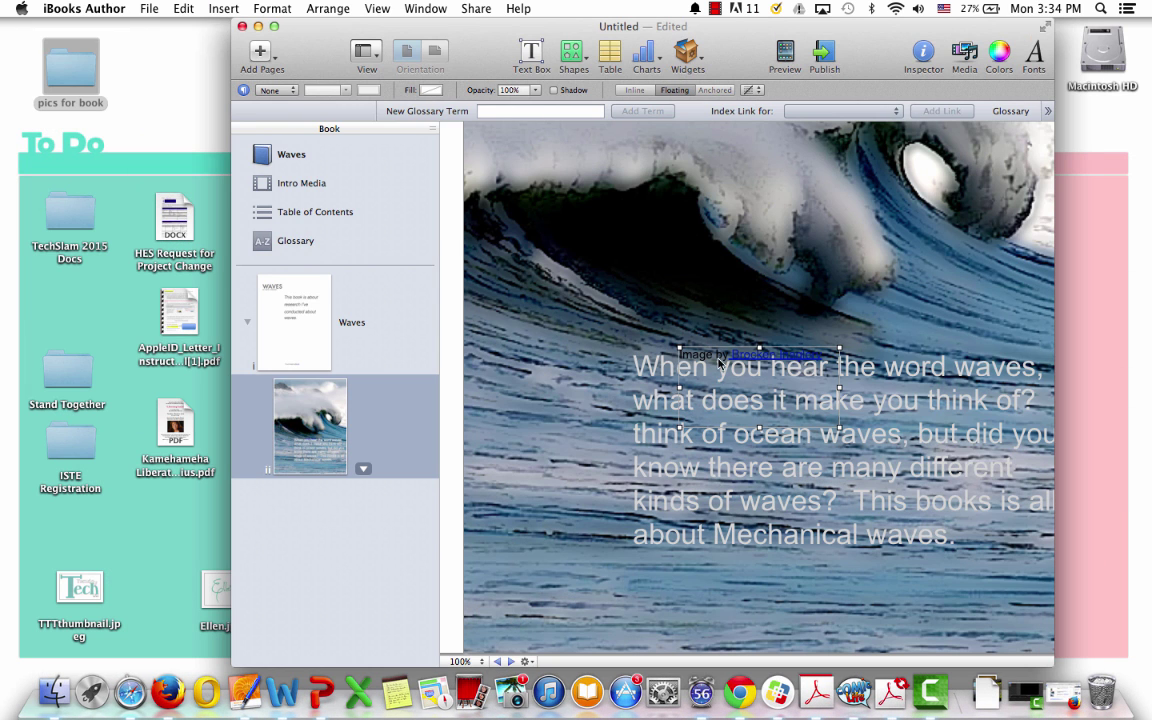
{"action": "left_click_drag", "start_coordinate": [759, 430], "coordinate": [520, 638]}
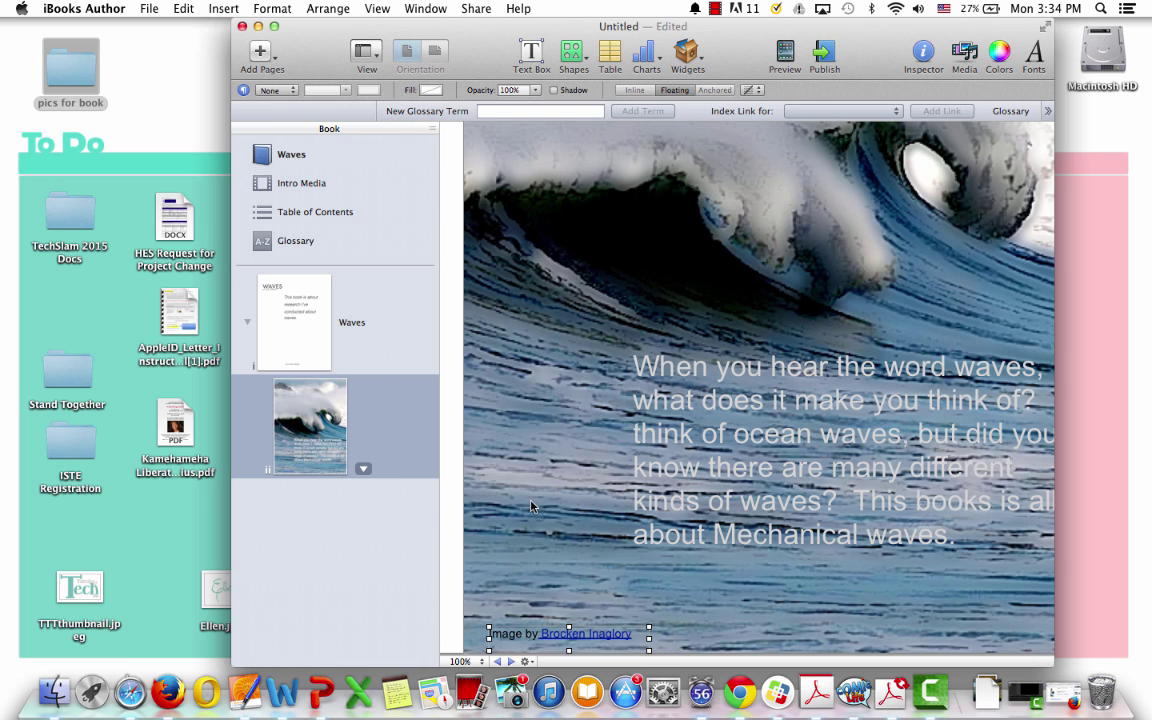
{"action": "left_click", "coordinate": [532, 503]}
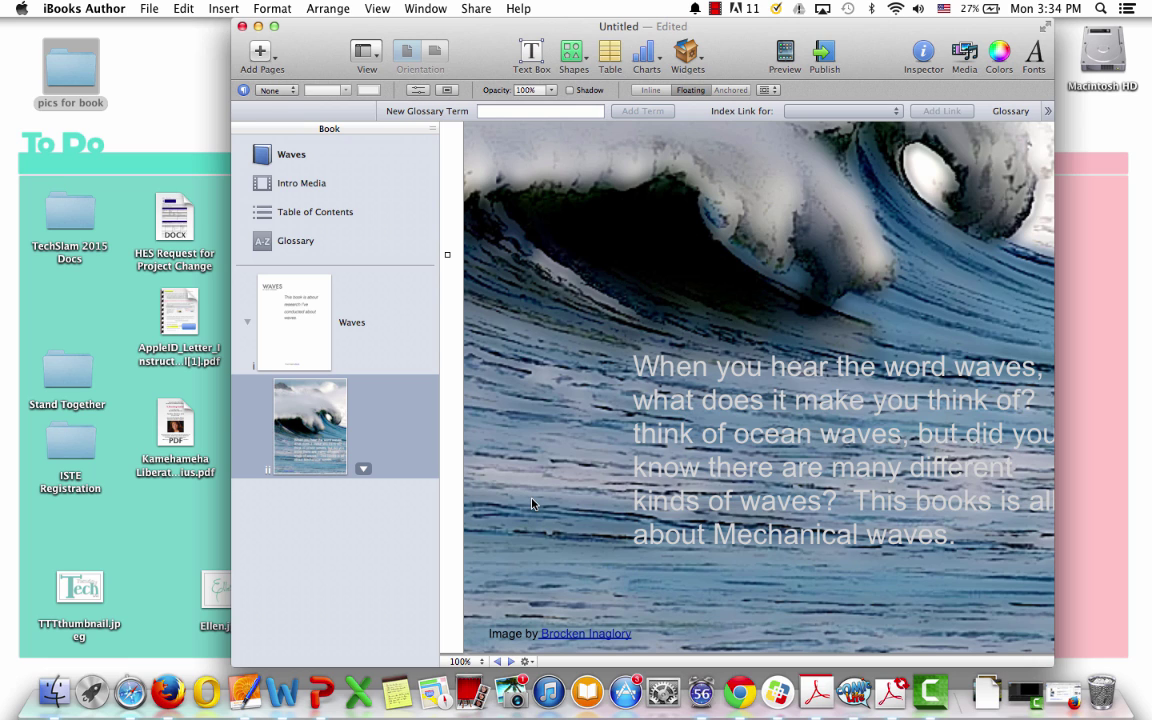
- Insert a Blank template page after the wave photo page
{"action": "left_click", "coordinate": [298, 403]}
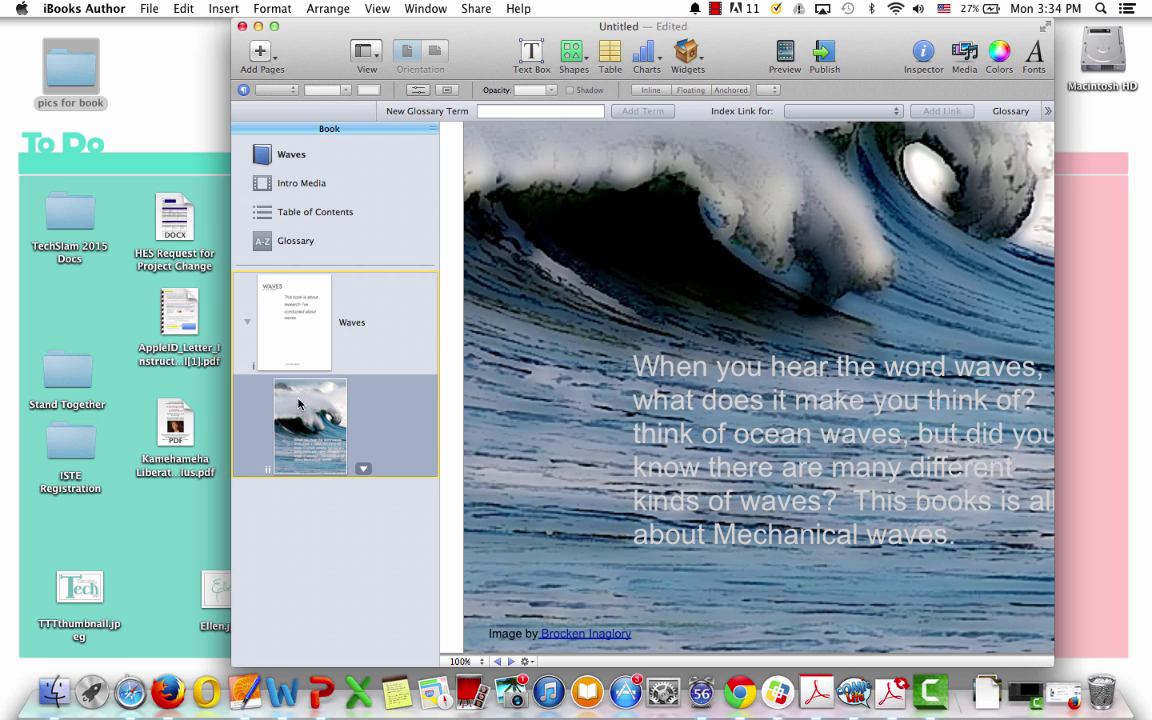
{"action": "left_click", "coordinate": [263, 60]}
{"action": "mouse_move", "coordinate": [375, 180]}
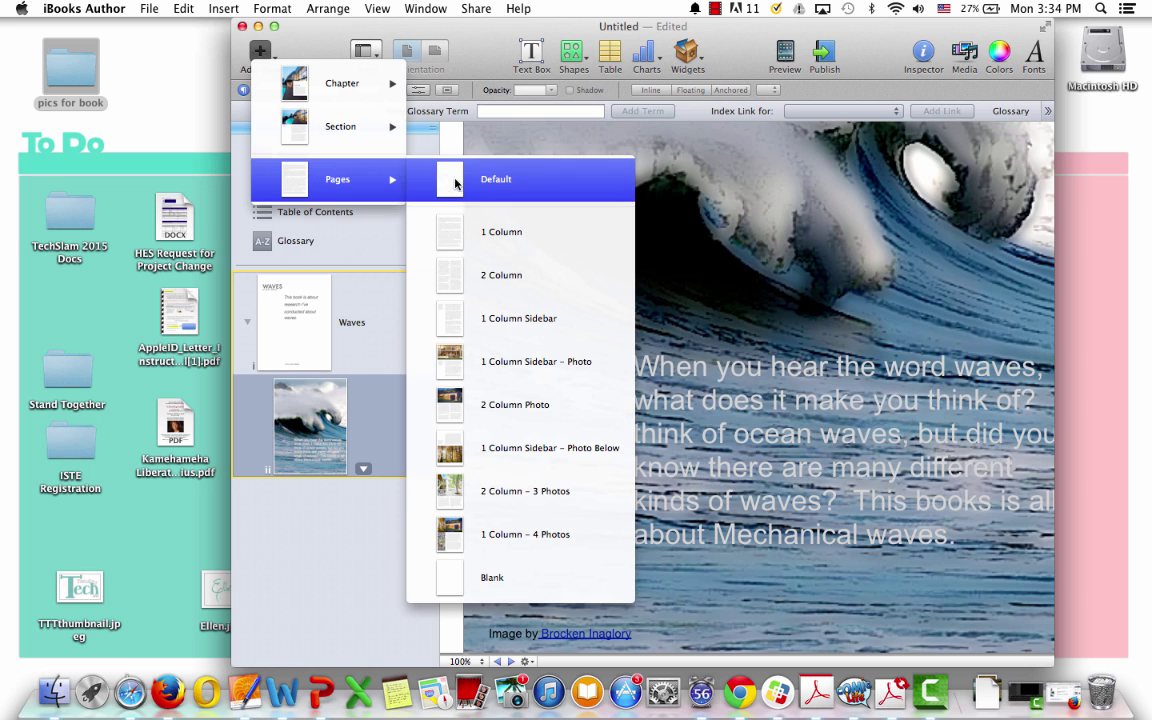
{"action": "left_click", "coordinate": [415, 577]}
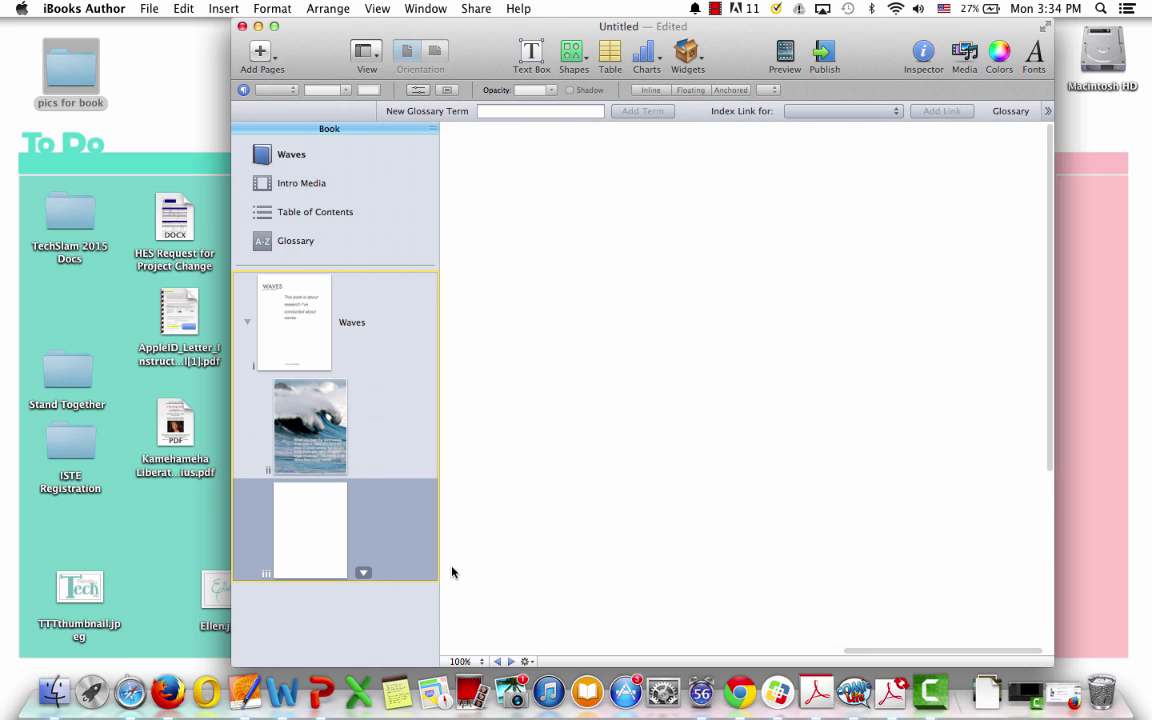